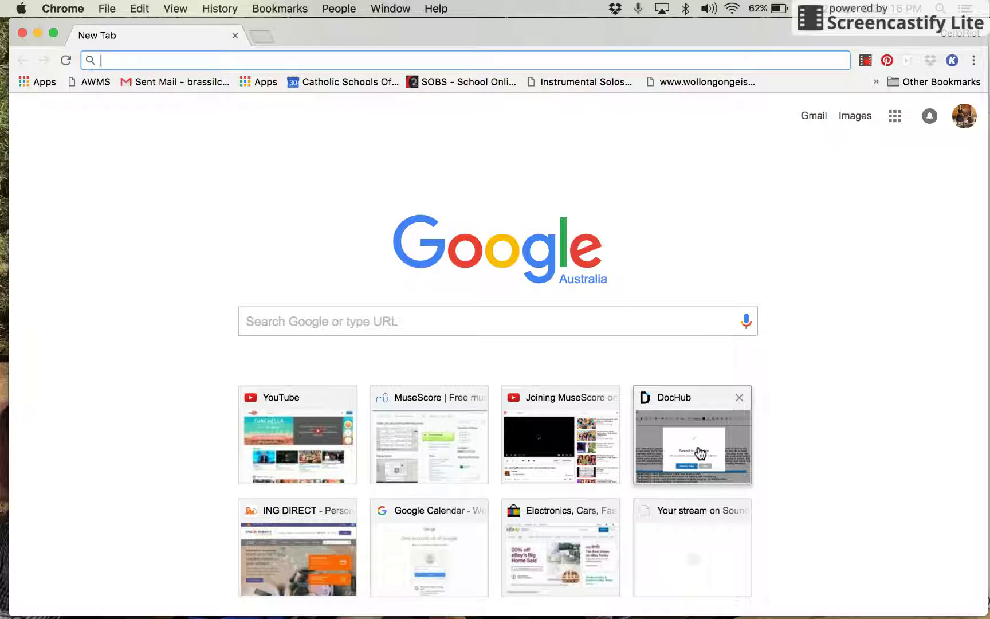
# Open the MuseScore website and search its sheet music for "let it go"
pyautogui.click(426, 400)
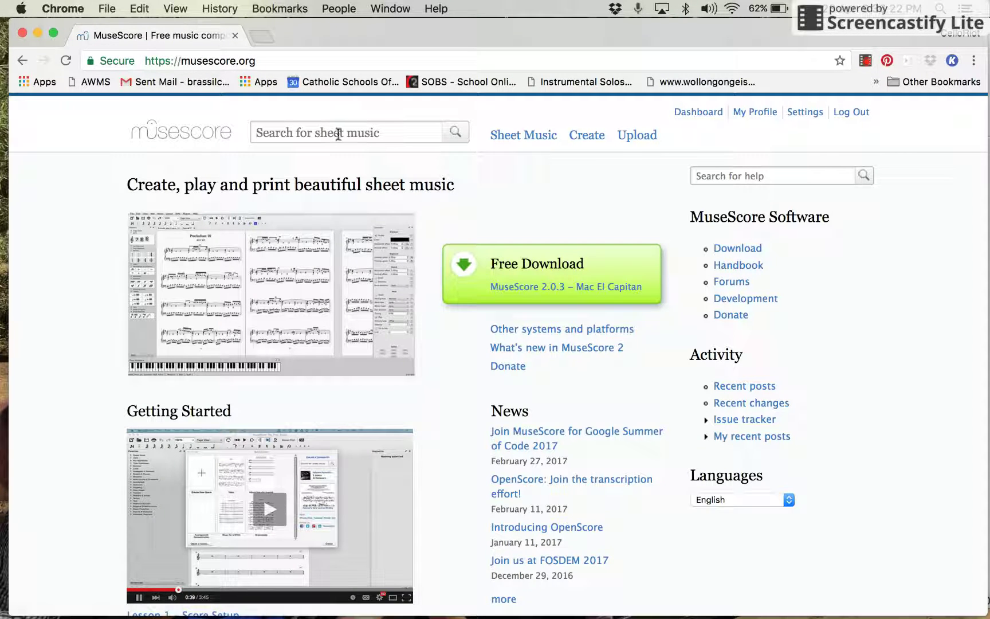
pyautogui.click(339, 135)
pyautogui.write('let')
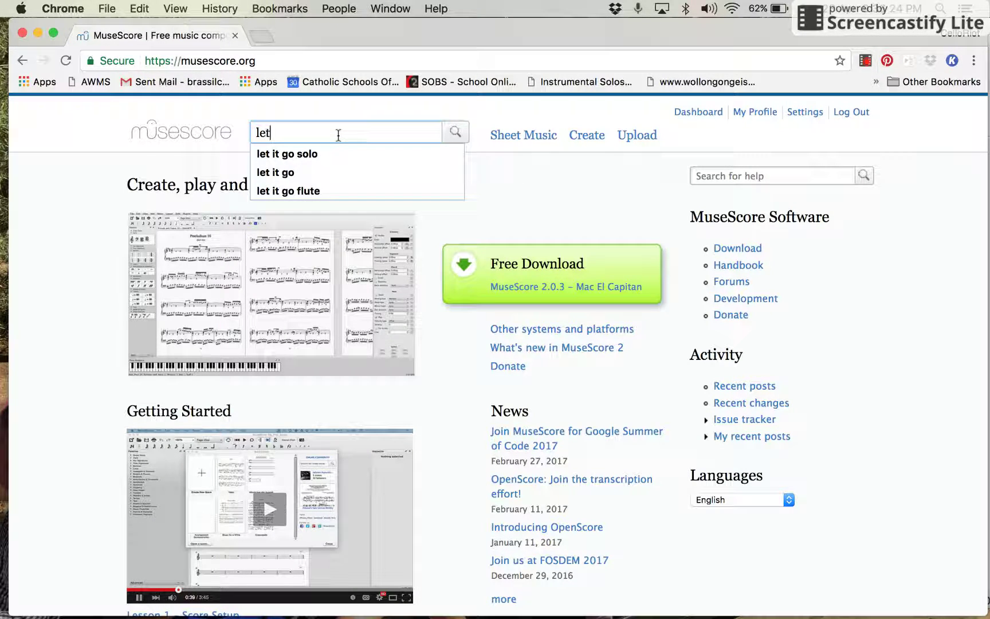
pyautogui.write(' it go')
pyautogui.press('Return')
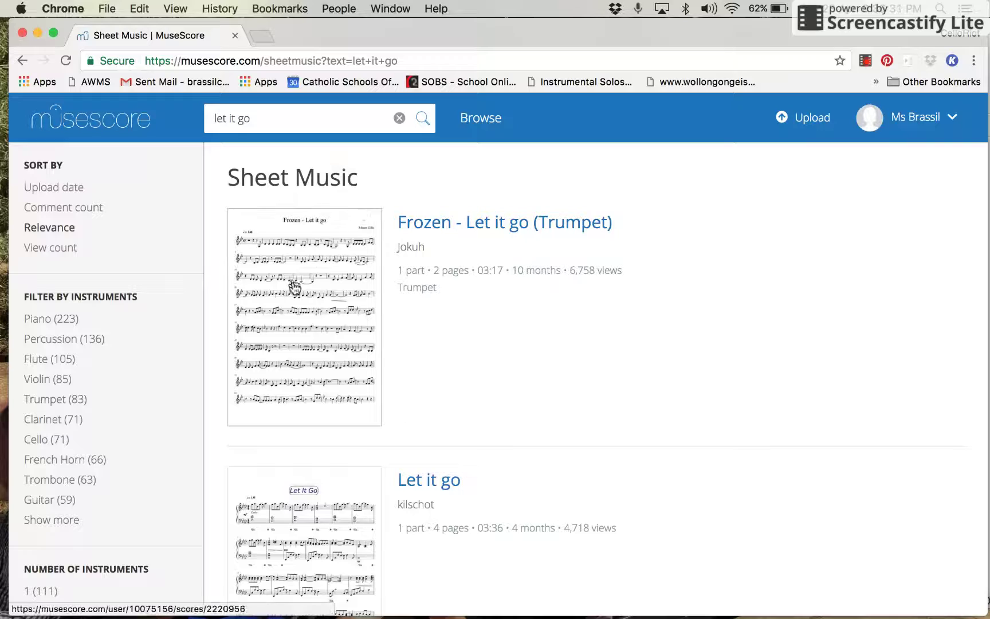
# Look through the sheet music search results and open the score "Frozen - Let it go (Trumpet)"
pyautogui.scroll(-20, 325, 413)
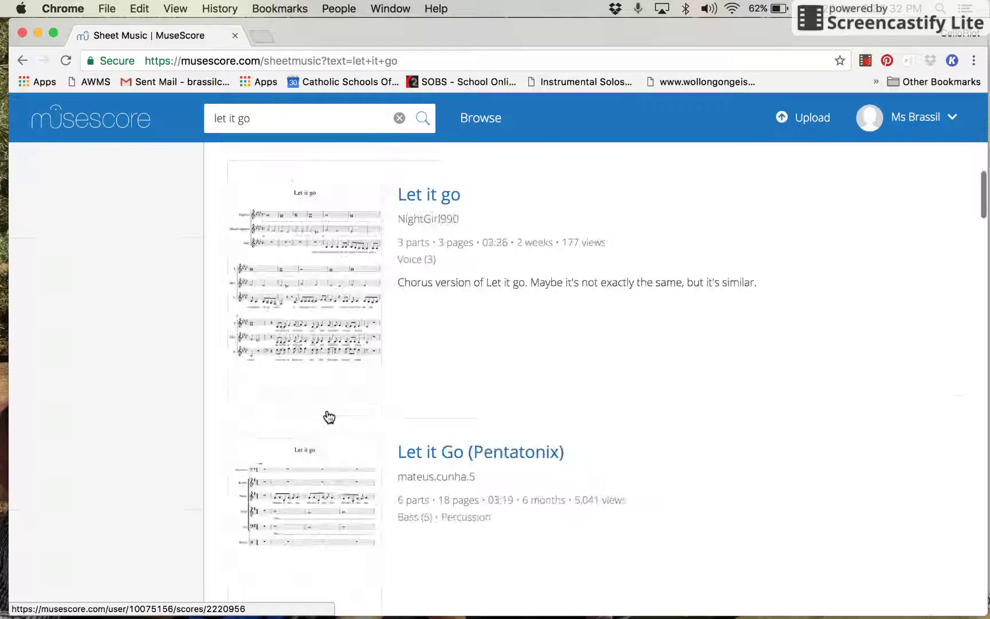
pyautogui.scroll(-20, 329, 417)
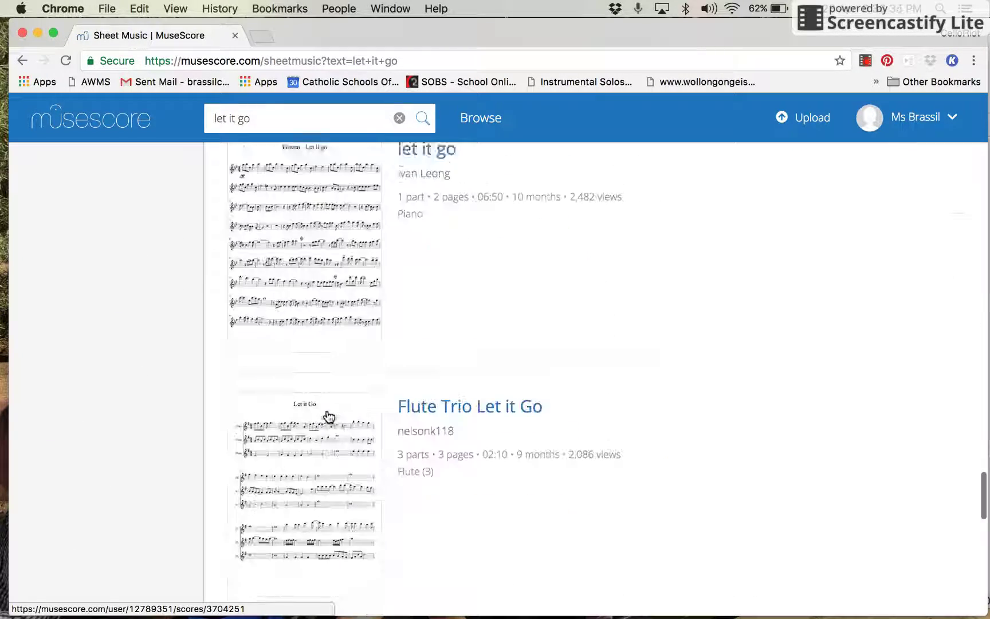
pyautogui.scroll(-15, 329, 417)
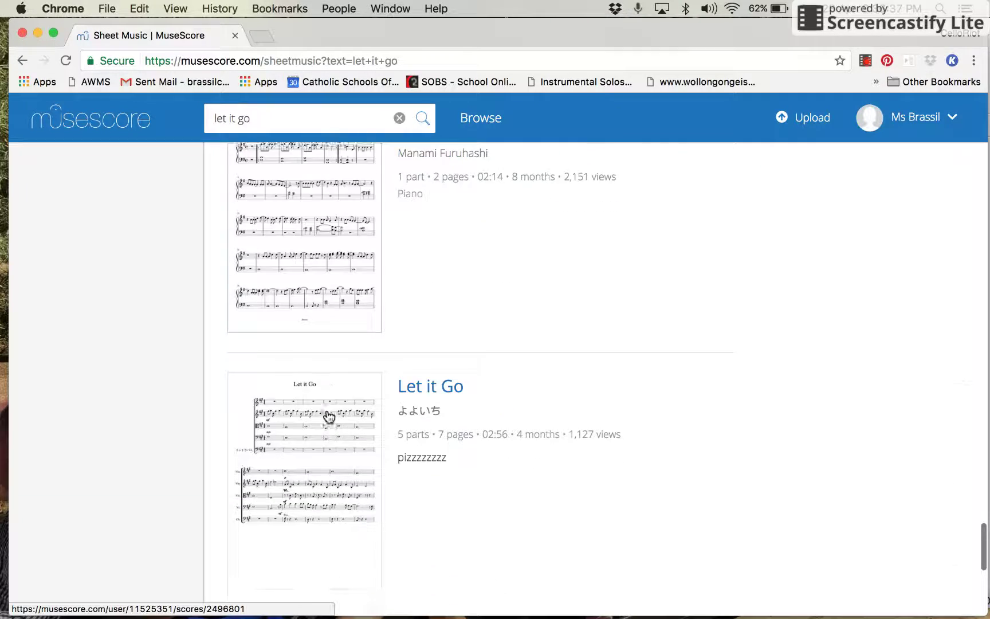
pyautogui.scroll(-5, 329, 416)
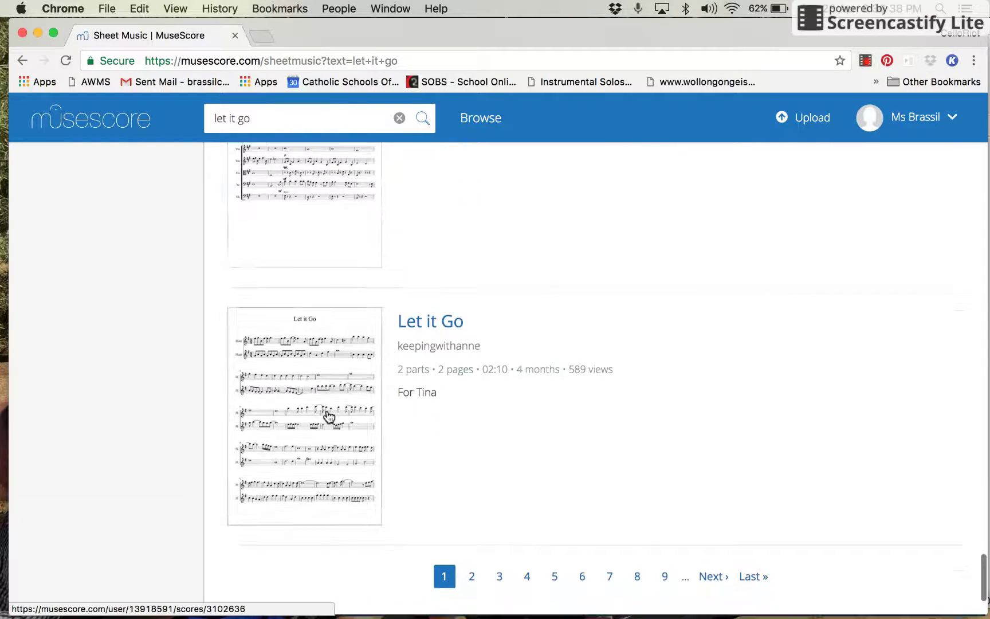
pyautogui.scroll(20, 329, 416)
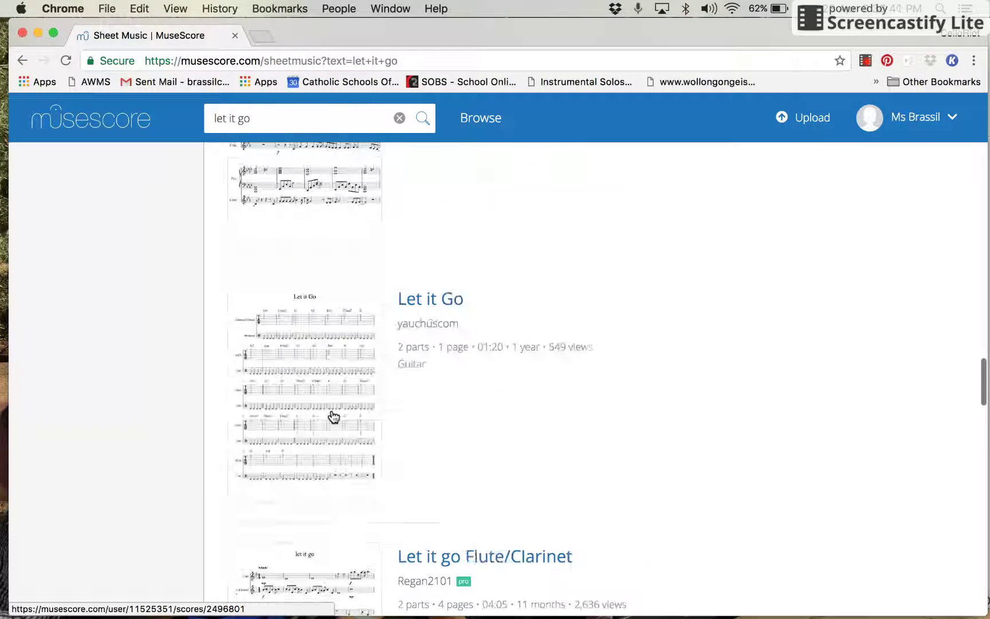
pyautogui.scroll(20, 334, 416)
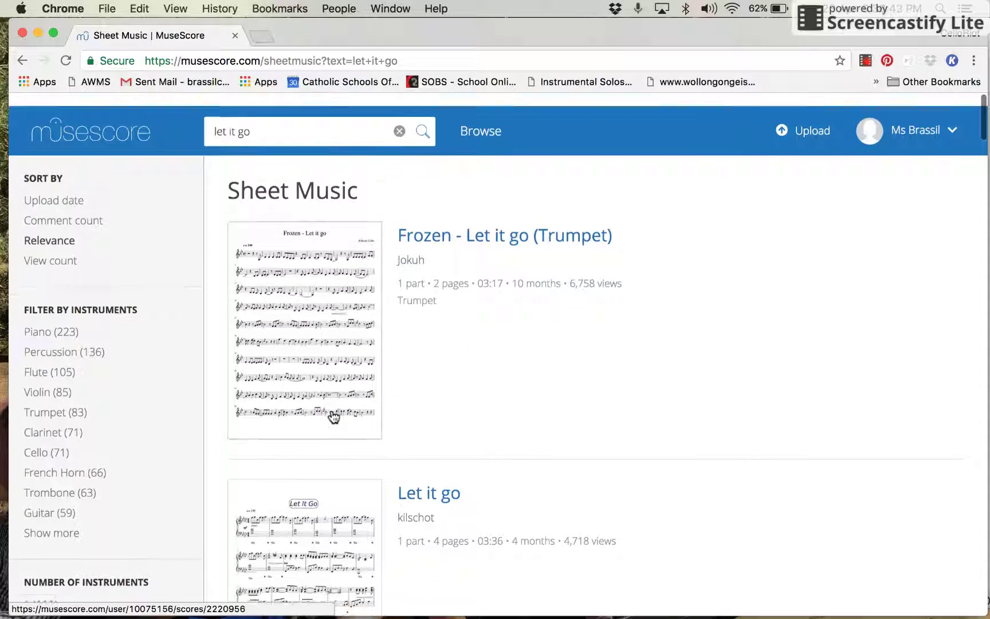
pyautogui.scroll(-2, 422, 348)
pyautogui.scroll(1, 413, 385)
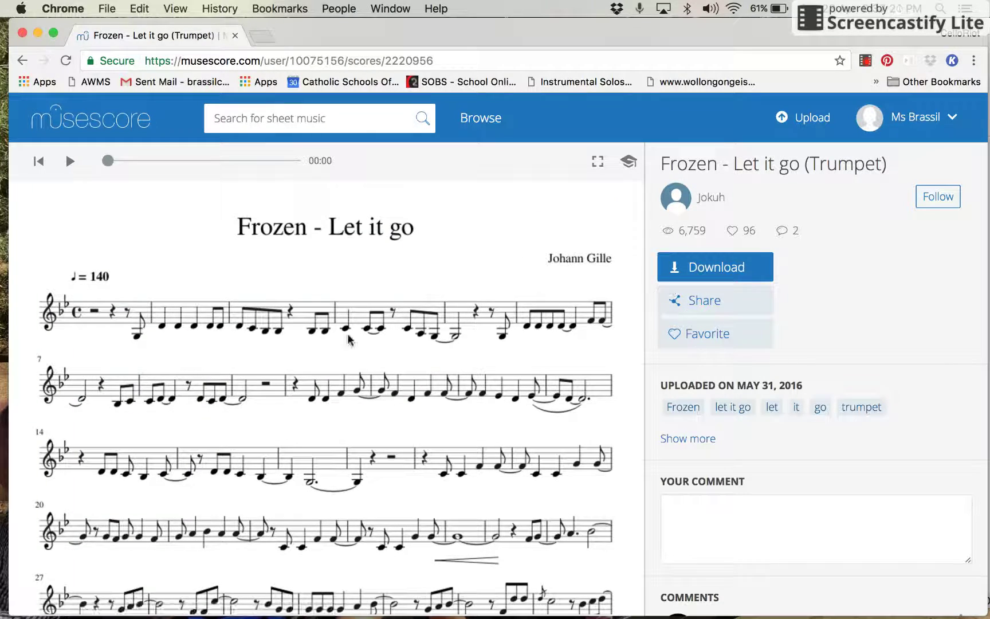
# Read through the trumpet score and play back its opening measures briefly
pyautogui.scroll(-5, 344, 382)
pyautogui.scroll(-15, 344, 383)
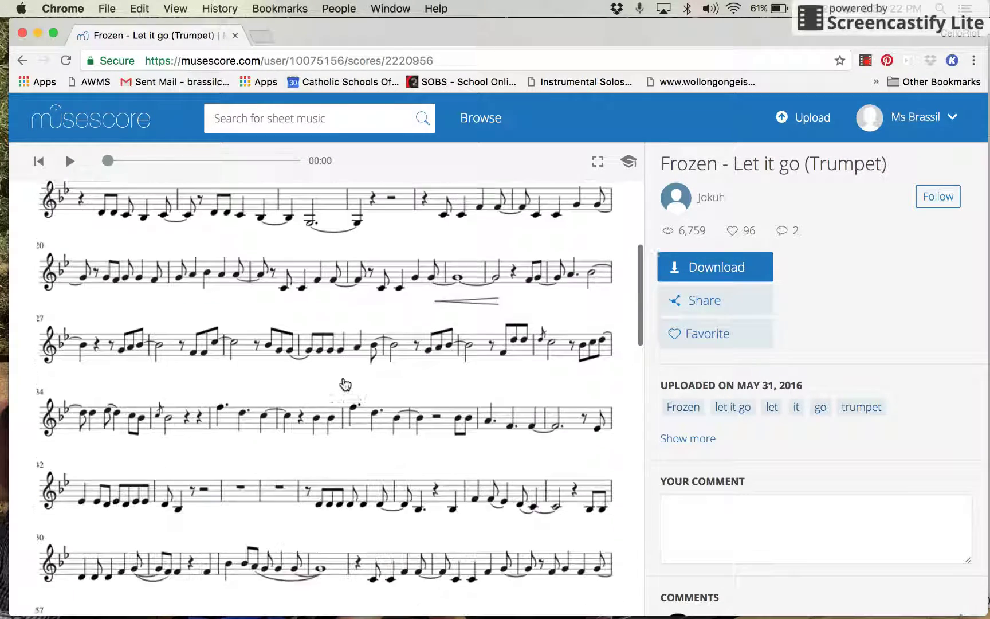
pyautogui.scroll(-18, 345, 383)
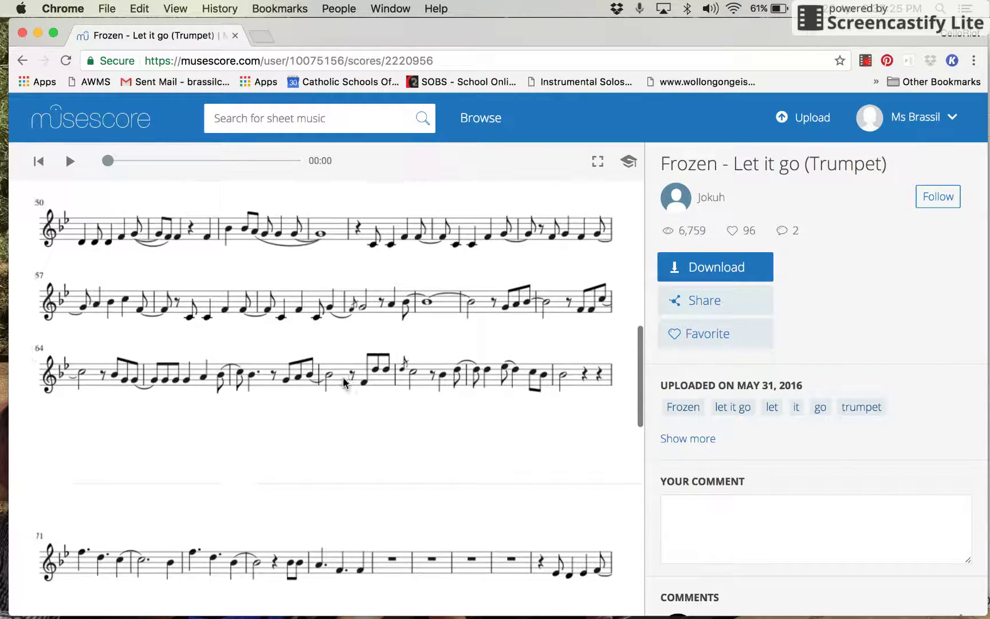
pyautogui.scroll(20, 344, 383)
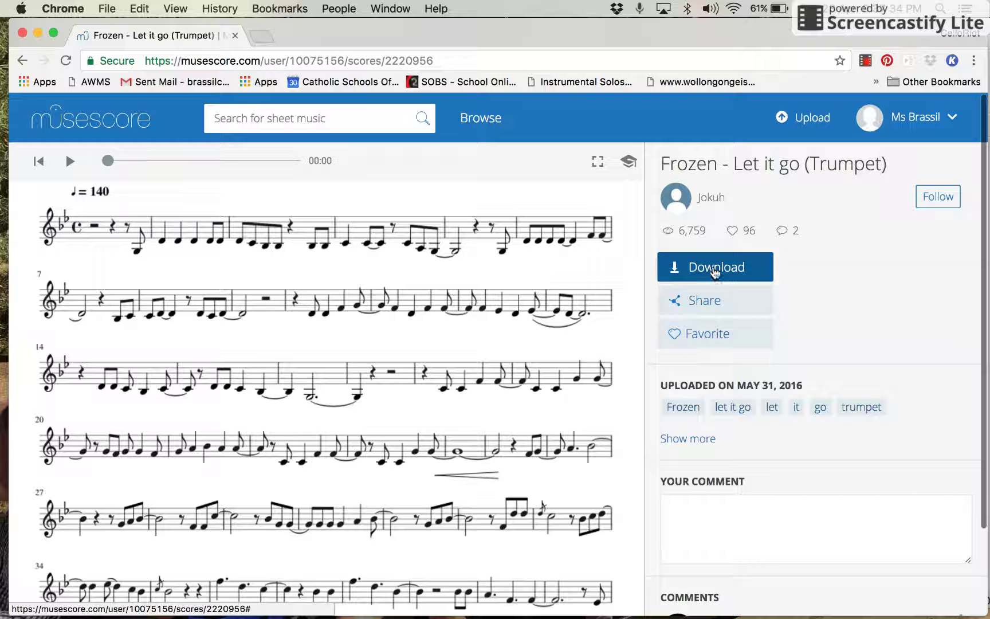
pyautogui.click(72, 163)
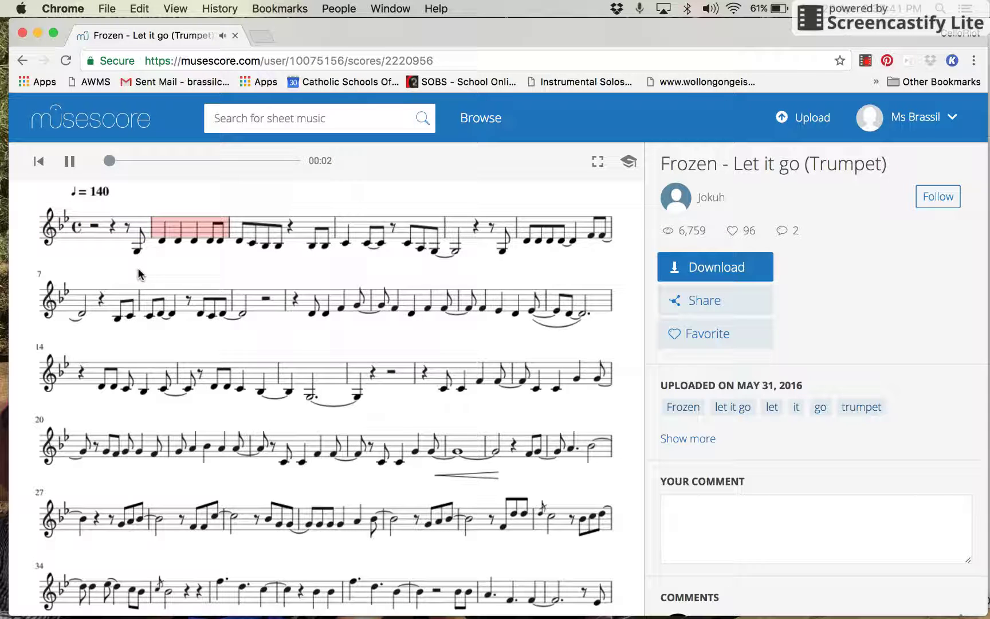
pyautogui.press('space')
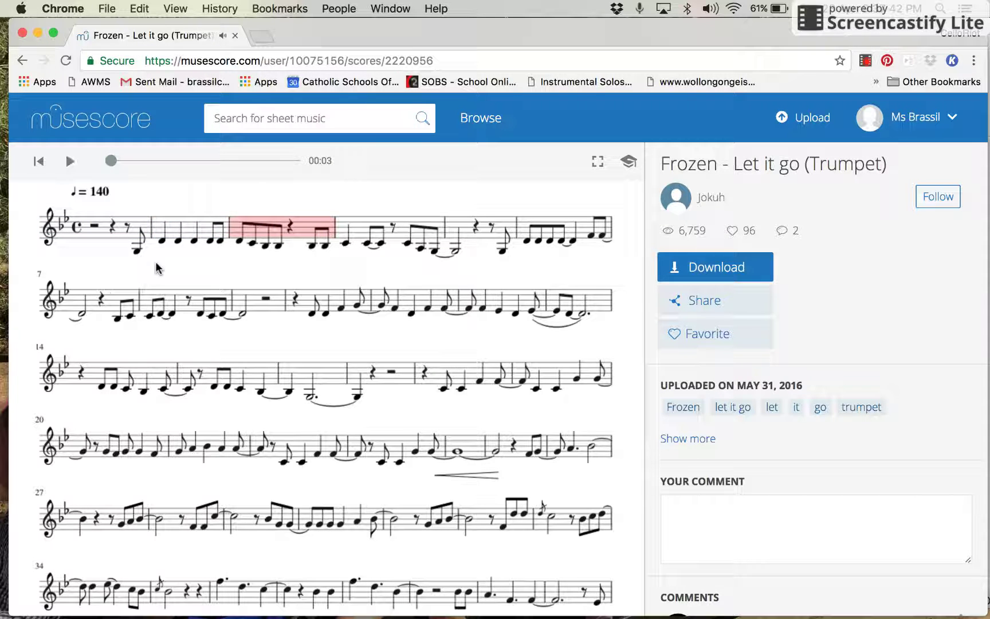
# Download the trumpet score in MuseScore format and open the downloaded file in MuseScore
pyautogui.click(723, 274)
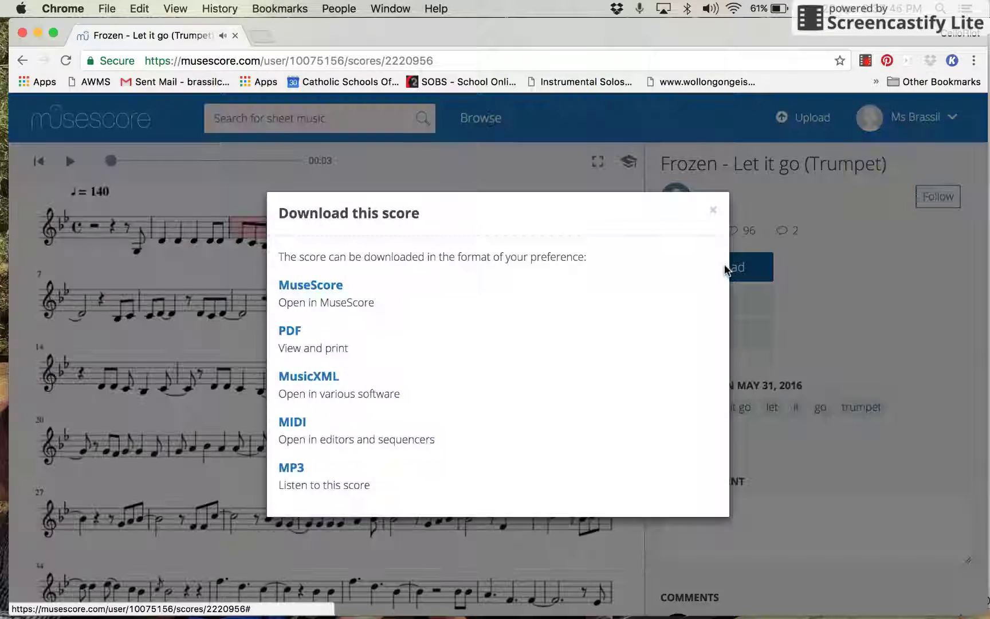
pyautogui.click(312, 286)
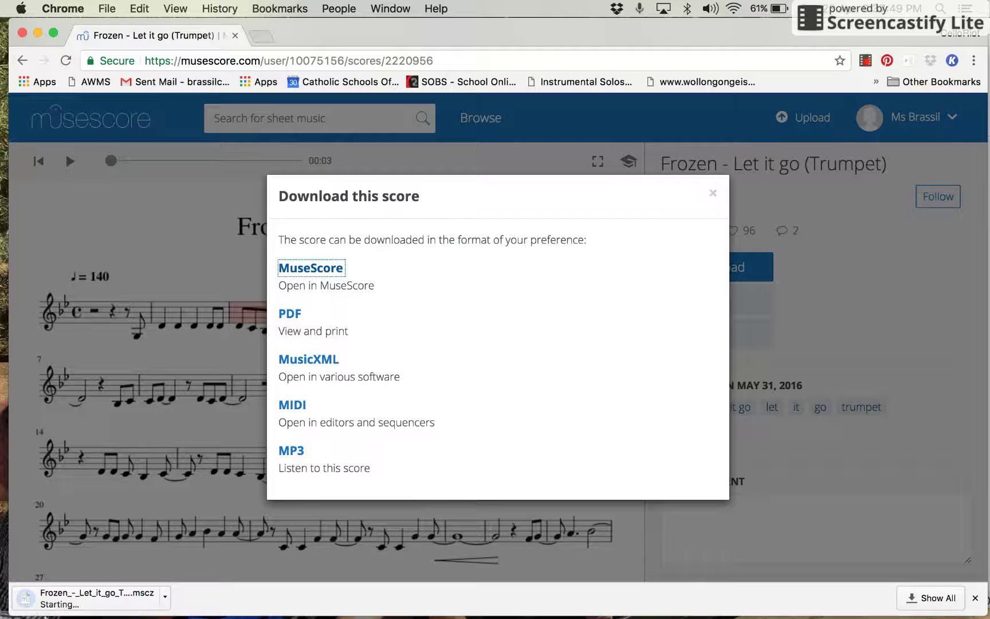
pyautogui.click(85, 599)
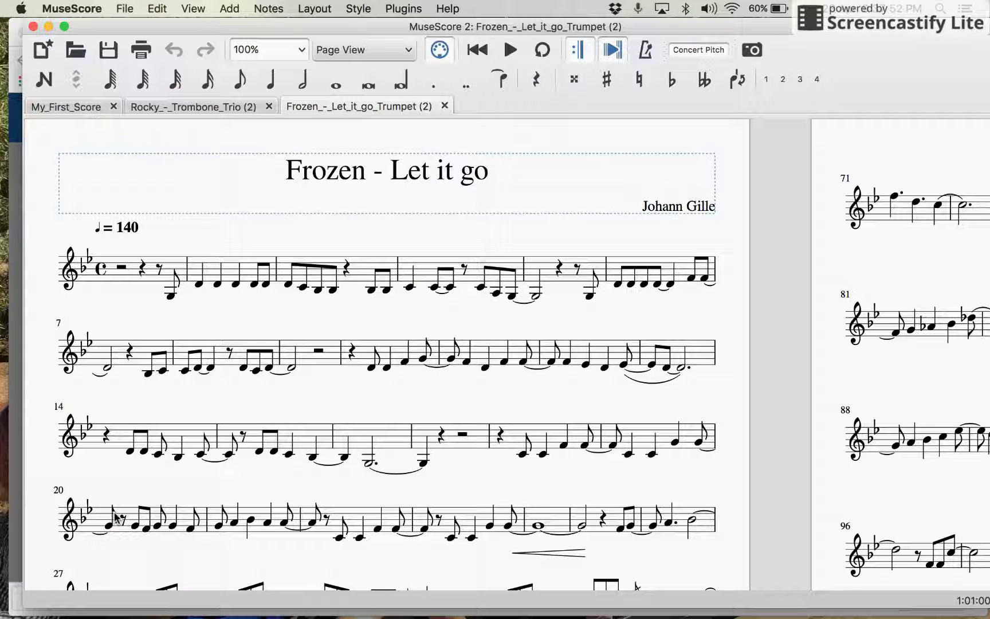
# Select all of the trumpet music in the score and copy it
pyautogui.click(119, 279)
pyautogui.press('super+a')
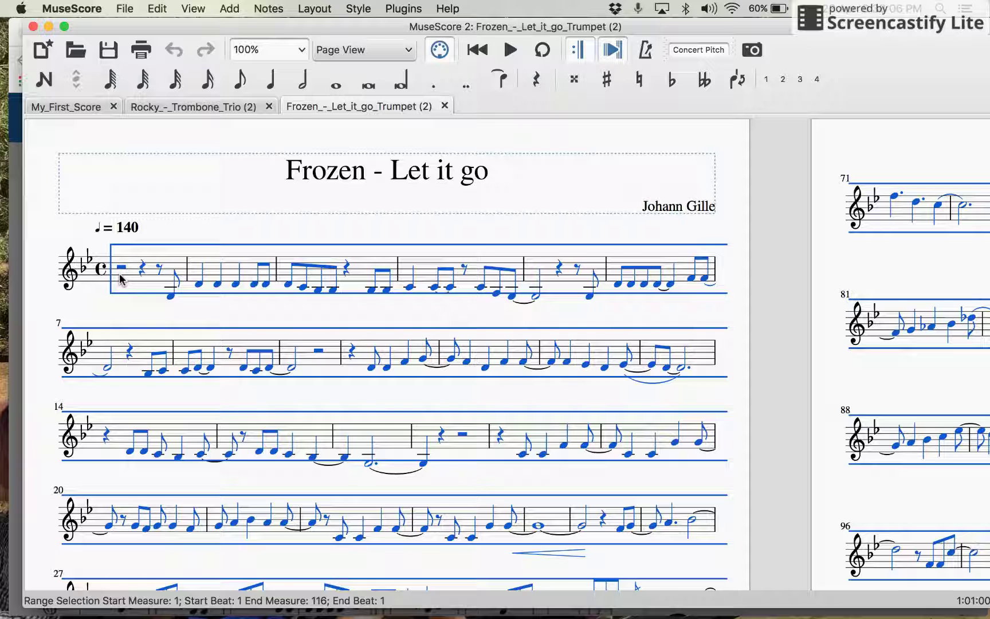
pyautogui.click(129, 276)
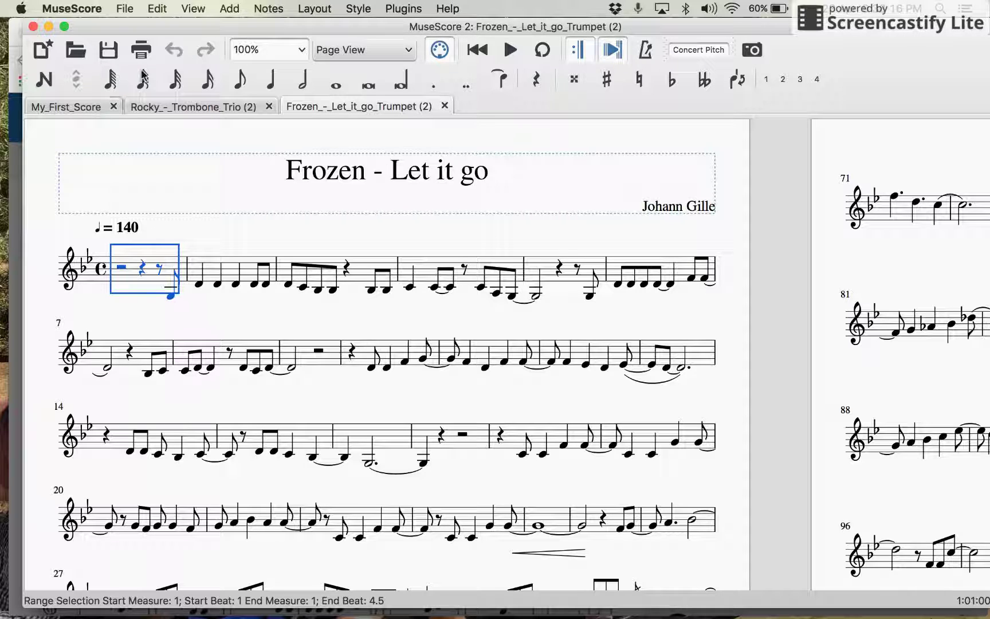
# Add a Flute from the woodwind instruments to the score, below the B Trompete staff
pyautogui.click(192, 8)
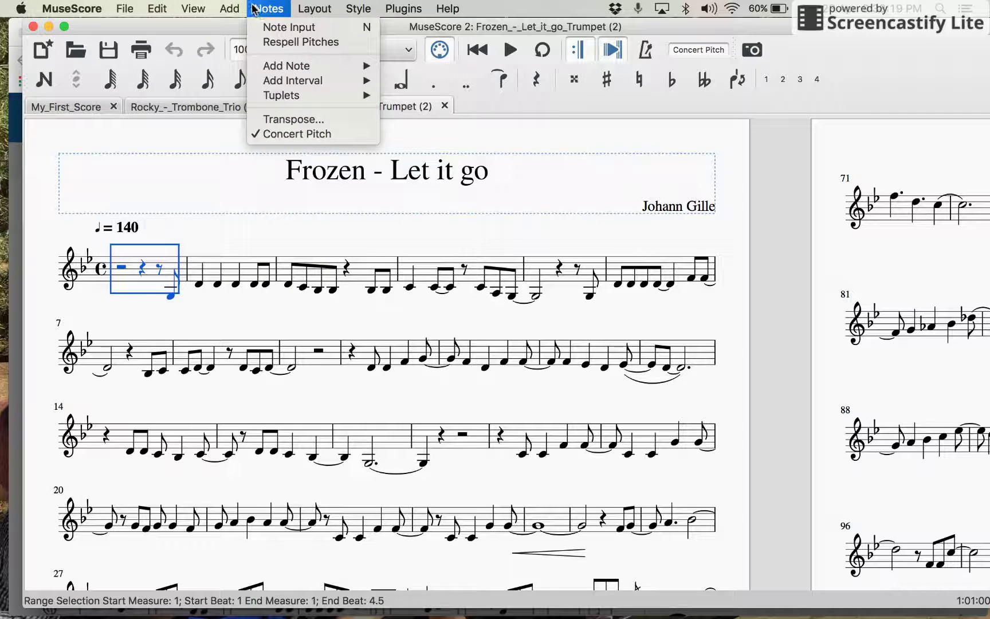
pyautogui.moveTo(157, 9)
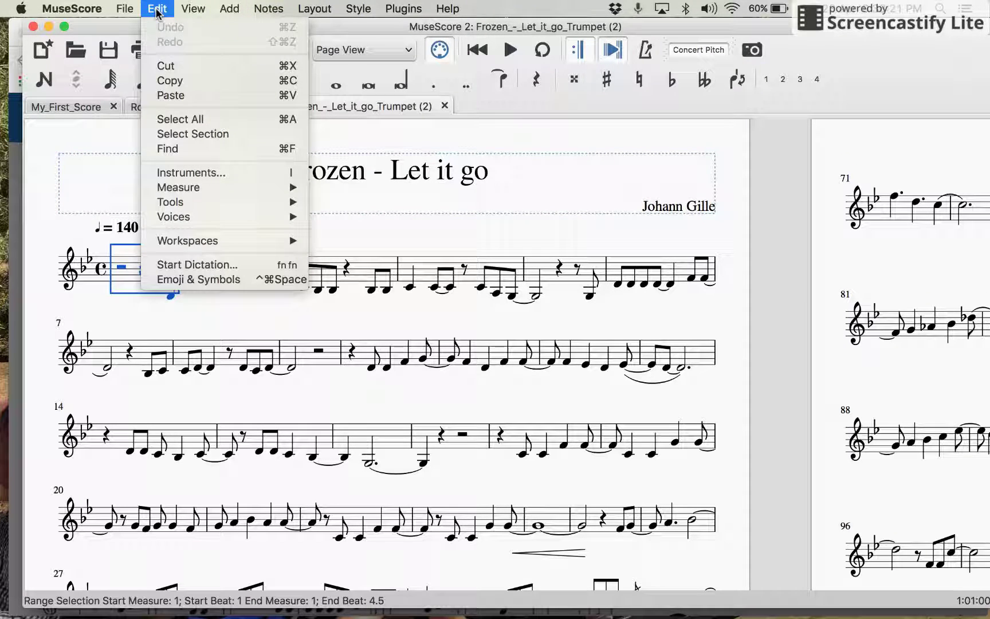
pyautogui.click(178, 173)
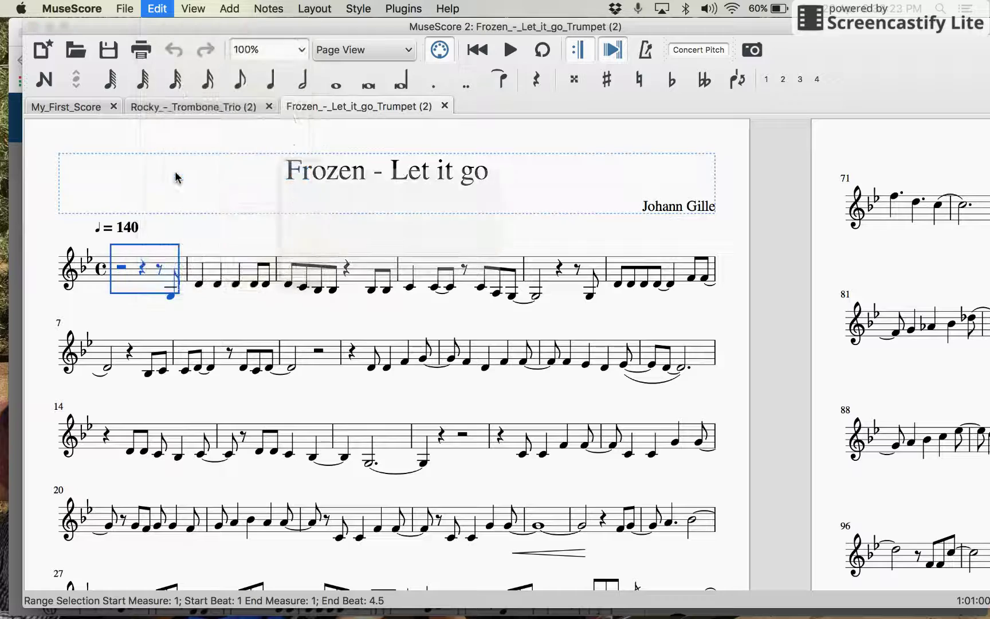
pyautogui.click(73, 99)
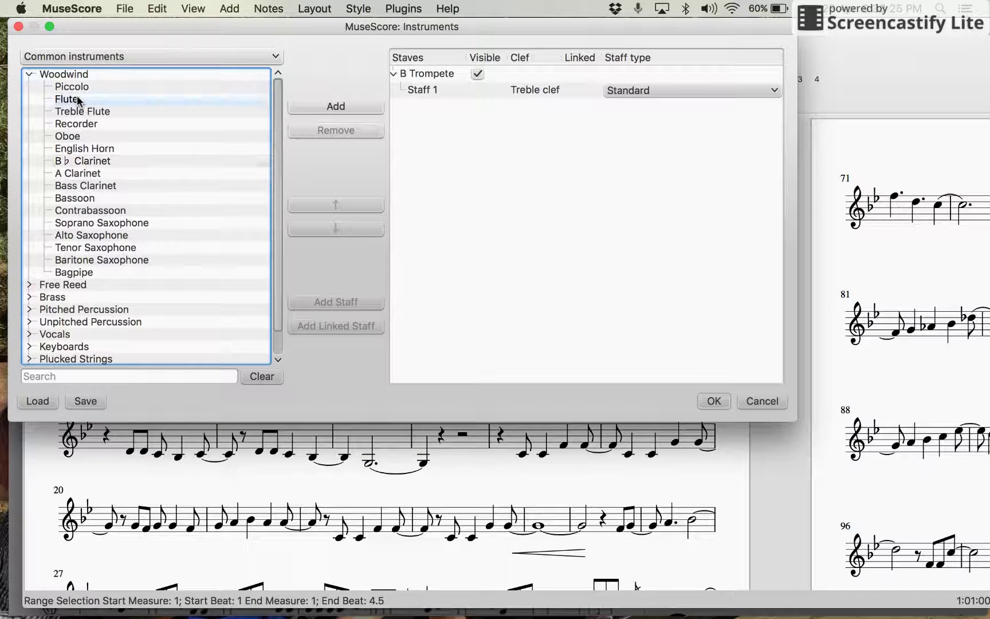
pyautogui.click(335, 106)
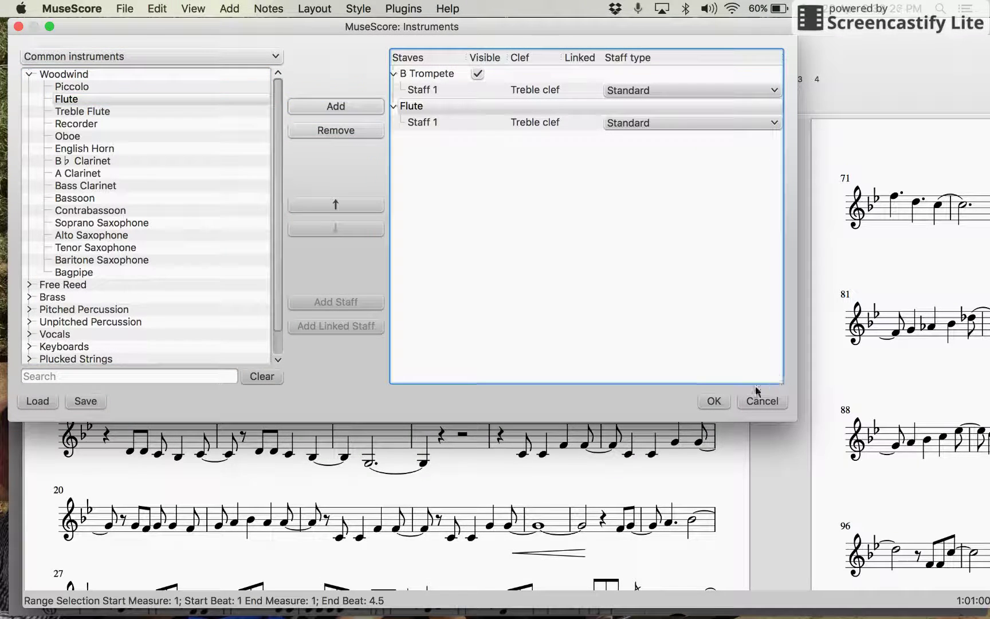
pyautogui.click(722, 404)
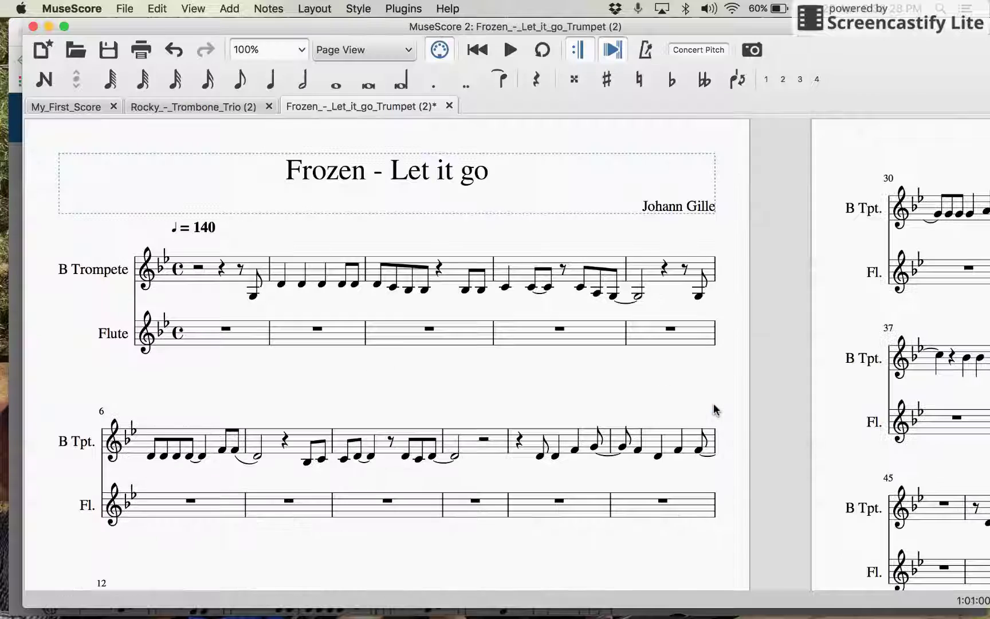
# Paste the copied trumpet music into the Flute staff, starting at measure 1
pyautogui.click(209, 339)
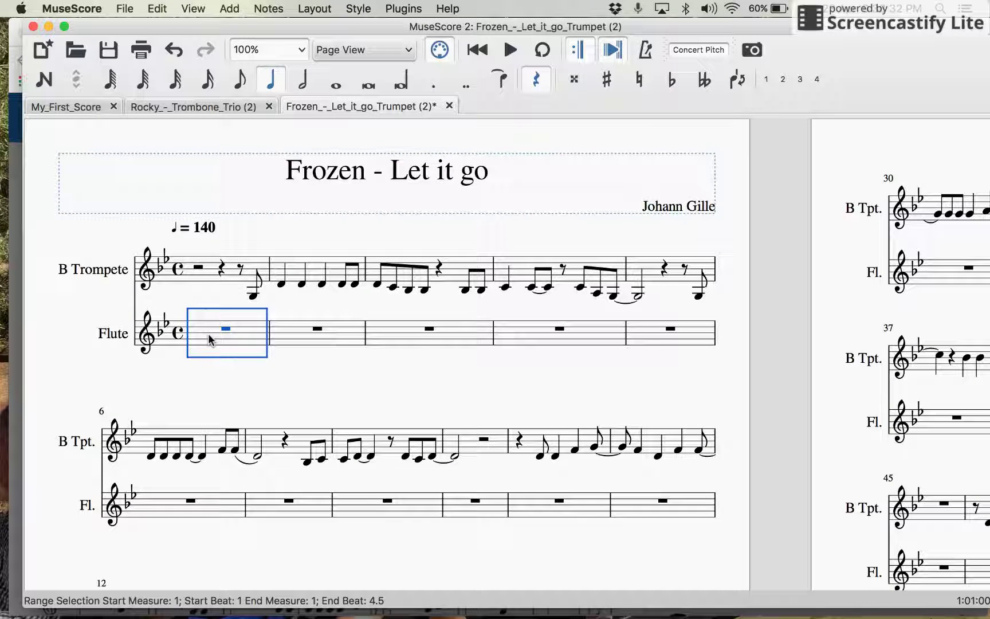
pyautogui.press('super+v')
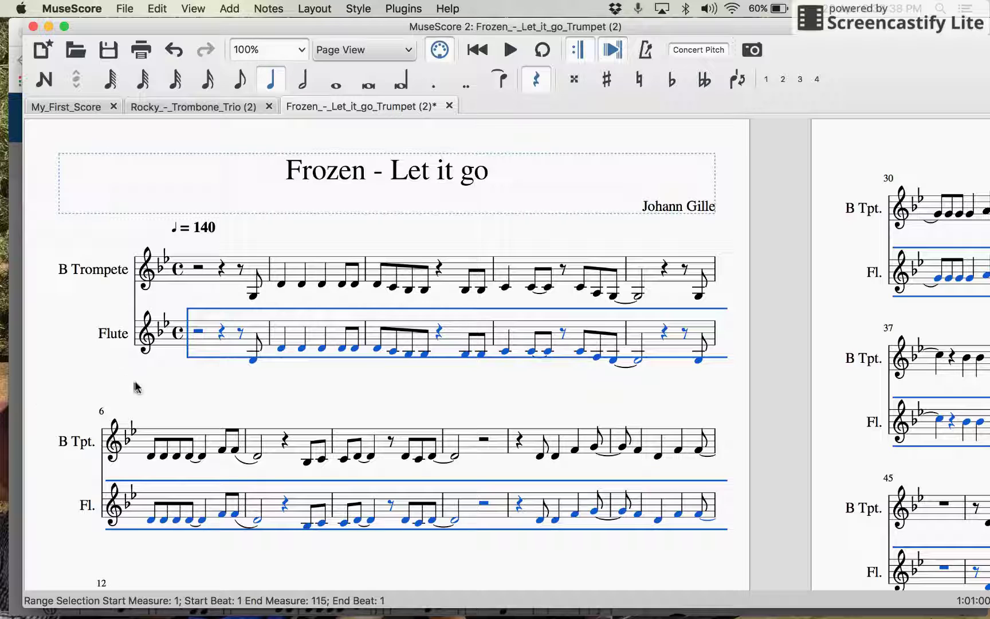
pyautogui.click(161, 334)
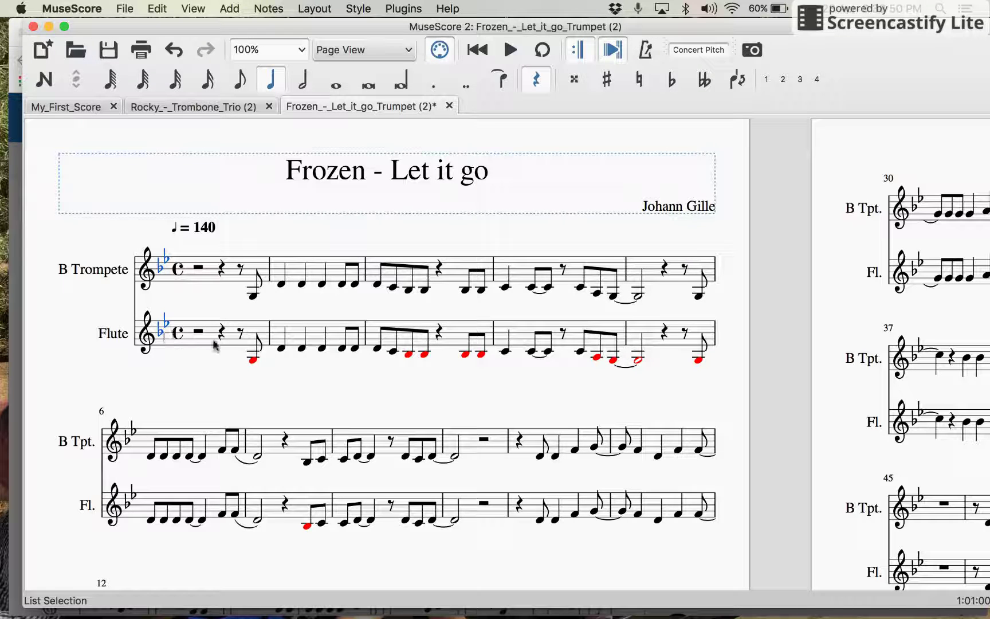
pyautogui.click(236, 347)
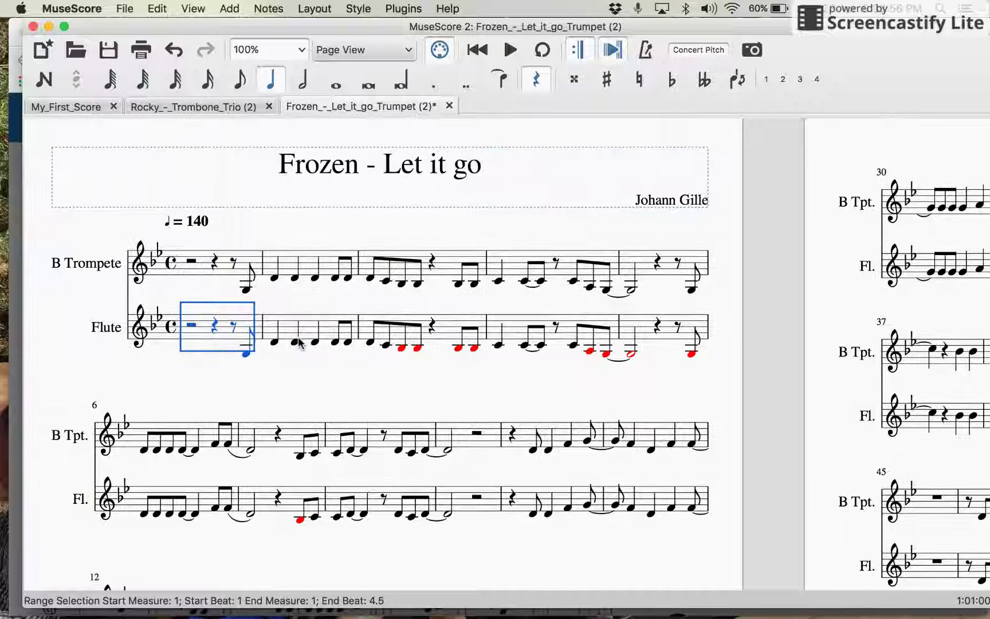
pyautogui.click(233, 327)
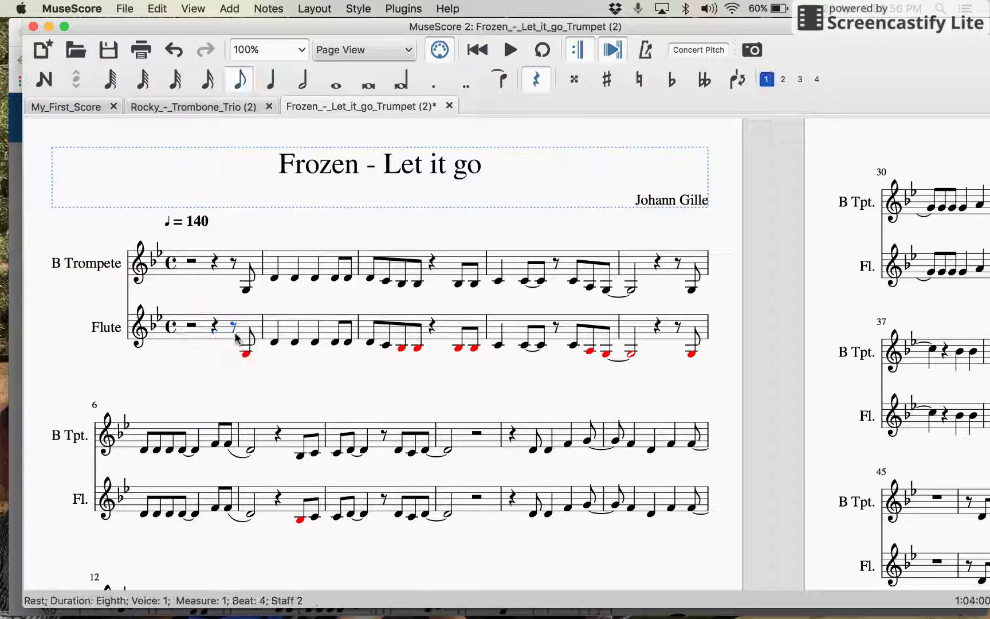
# Generate separate parts for all instruments in the score, B Trompete and Flute
pyautogui.click(156, 9)
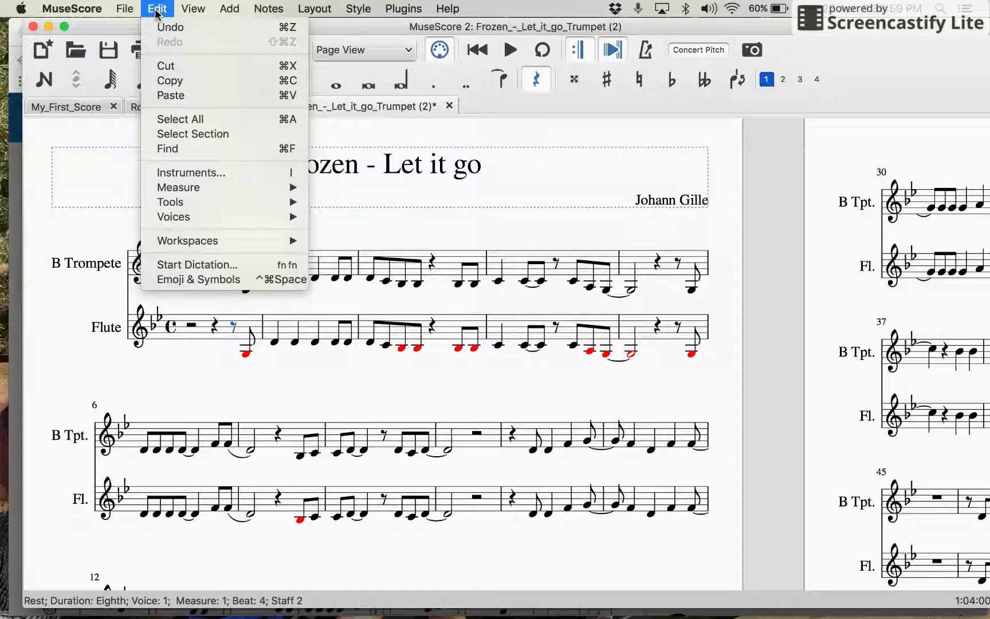
pyautogui.moveTo(125, 9)
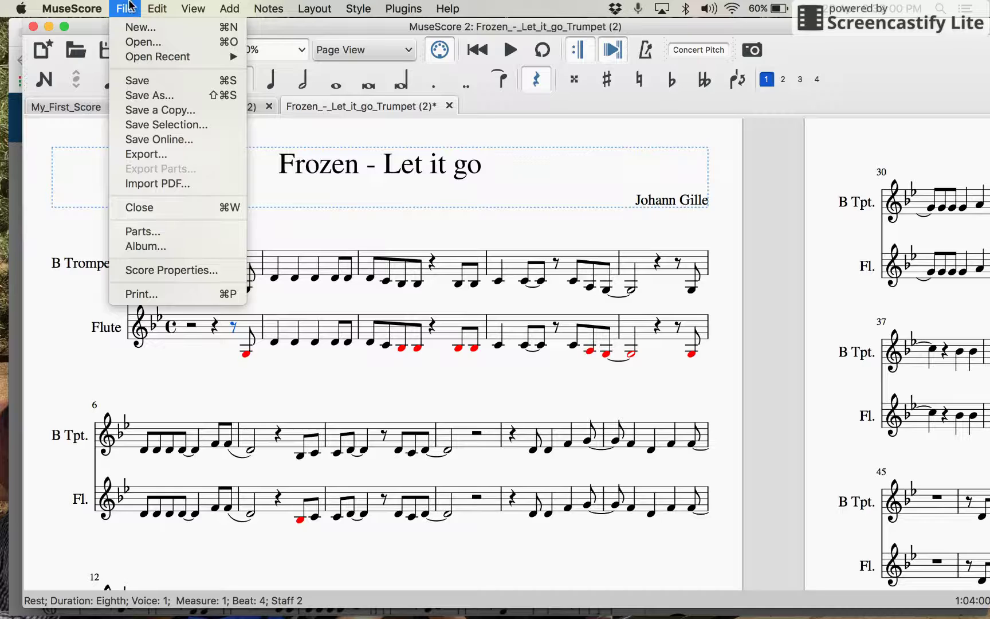
pyautogui.click(177, 232)
pyautogui.click(130, 138)
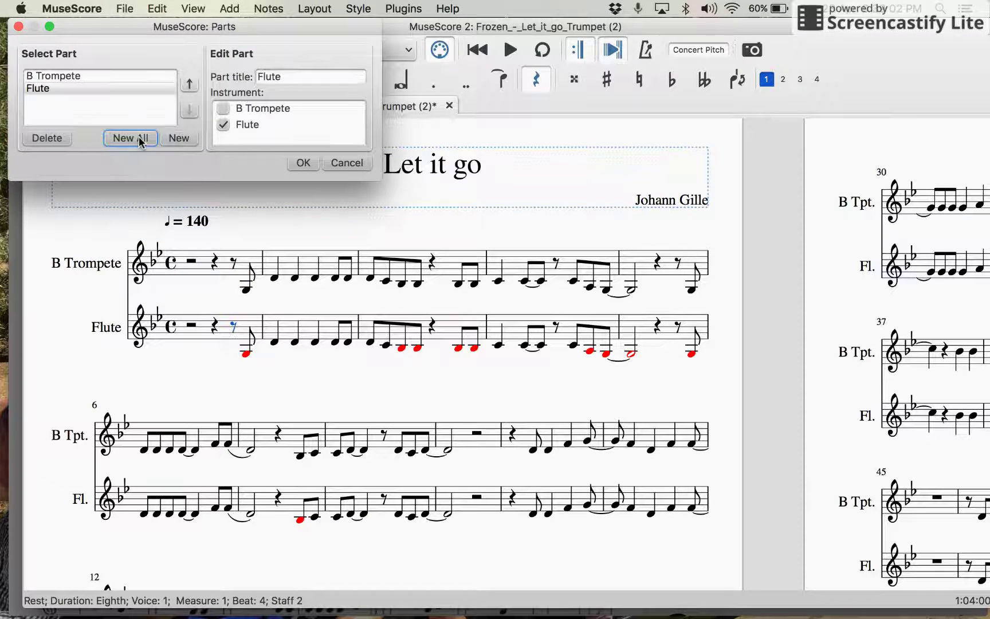
pyautogui.click(305, 164)
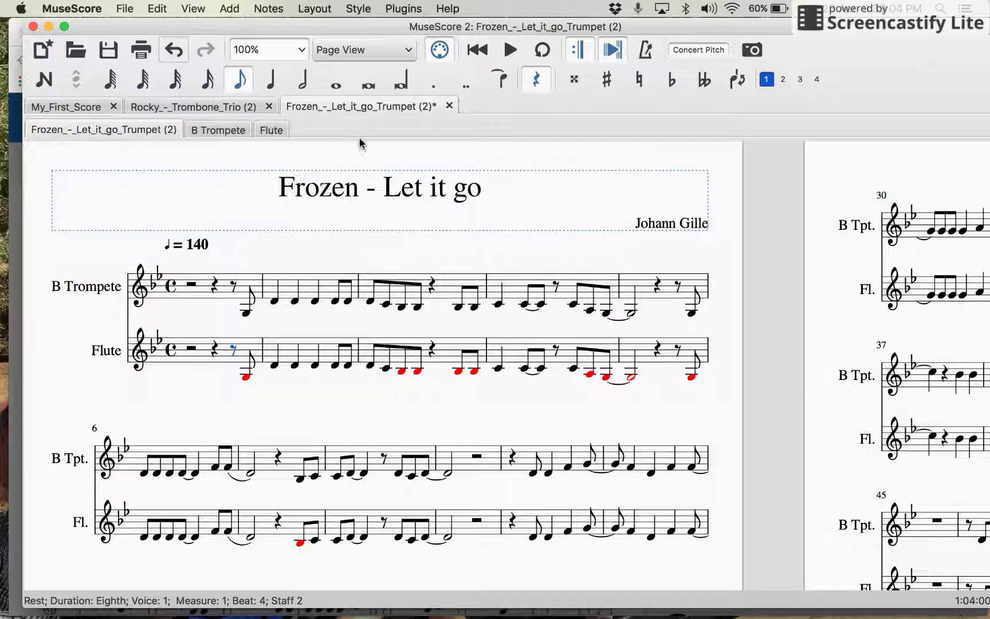
# Open the Flute part and select all of its music
pyautogui.click(271, 130)
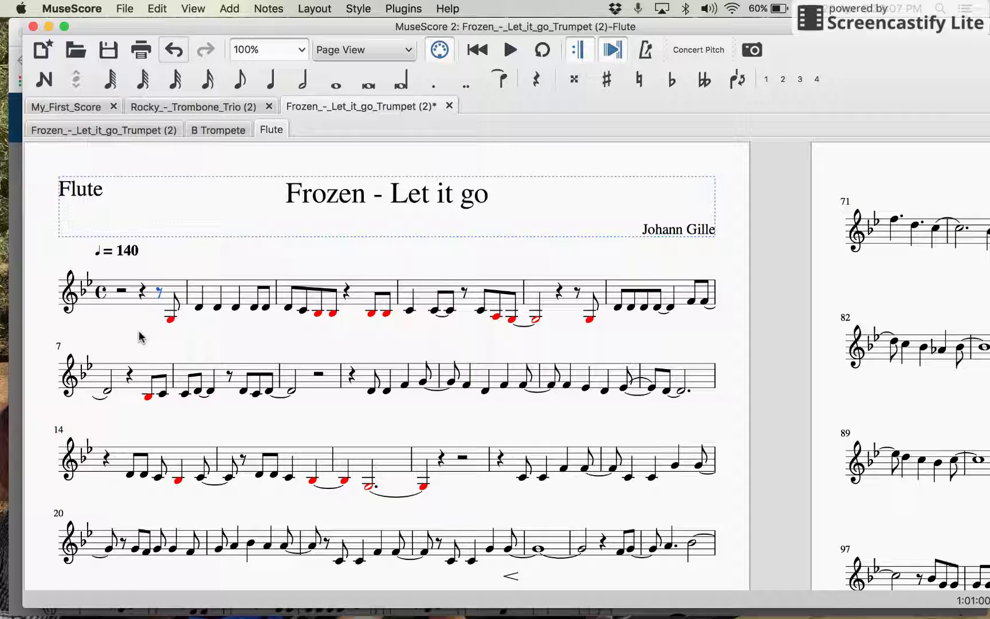
pyautogui.click(153, 299)
pyautogui.press('super+a')
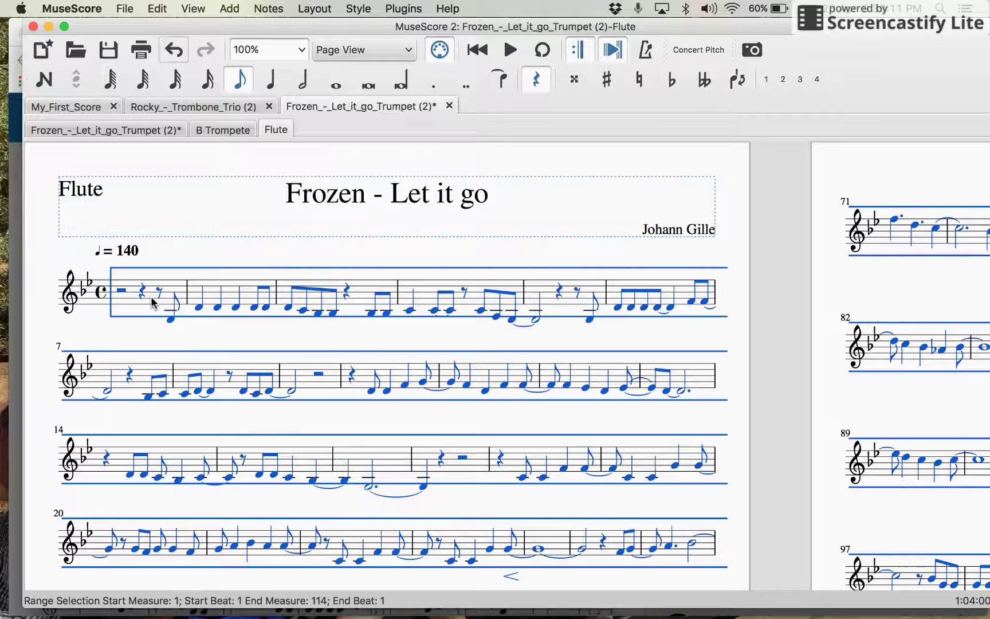
# Transpose the selected flute music chromatically by key, upwards to C major / A minor, including key signatures
pyautogui.click(261, 8)
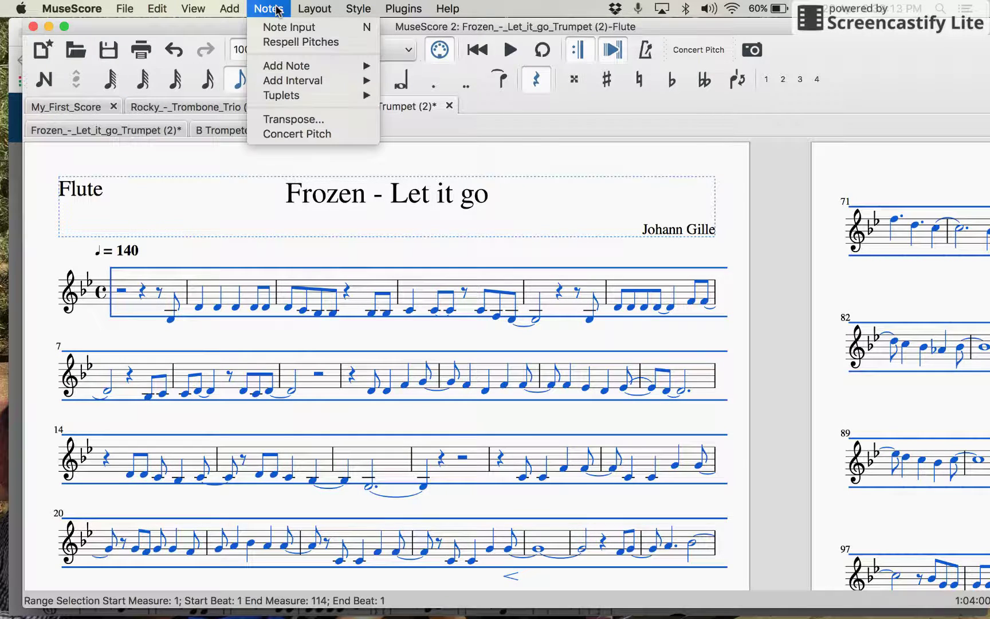
pyautogui.click(309, 120)
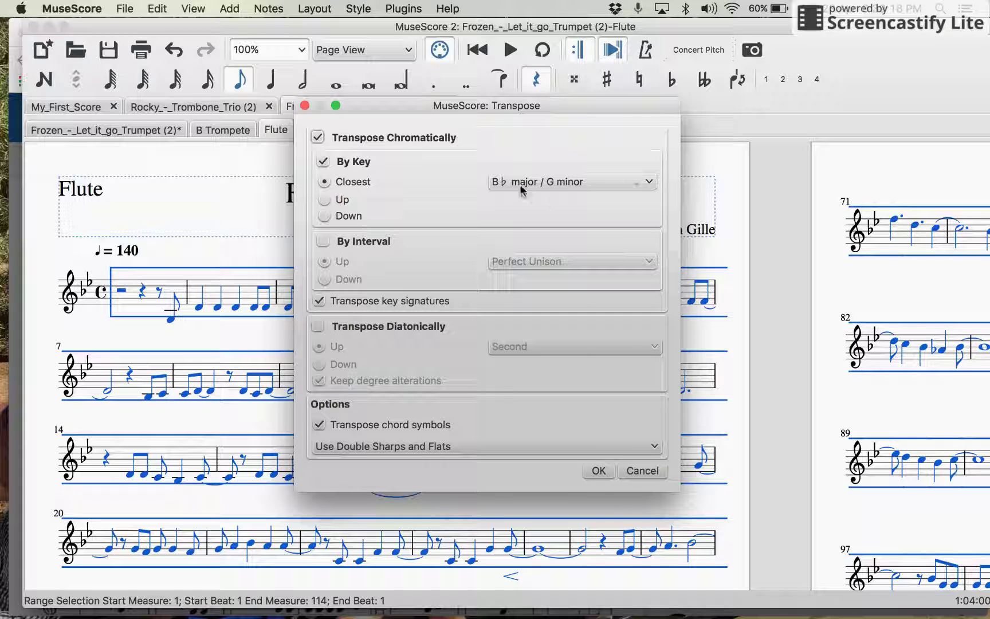
pyautogui.click(652, 182)
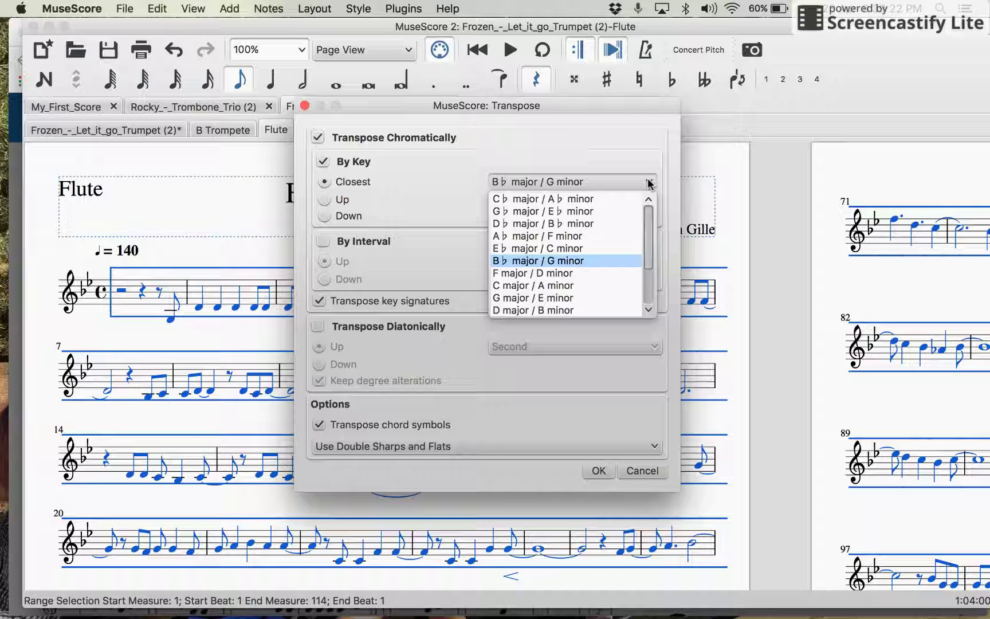
pyautogui.click(579, 284)
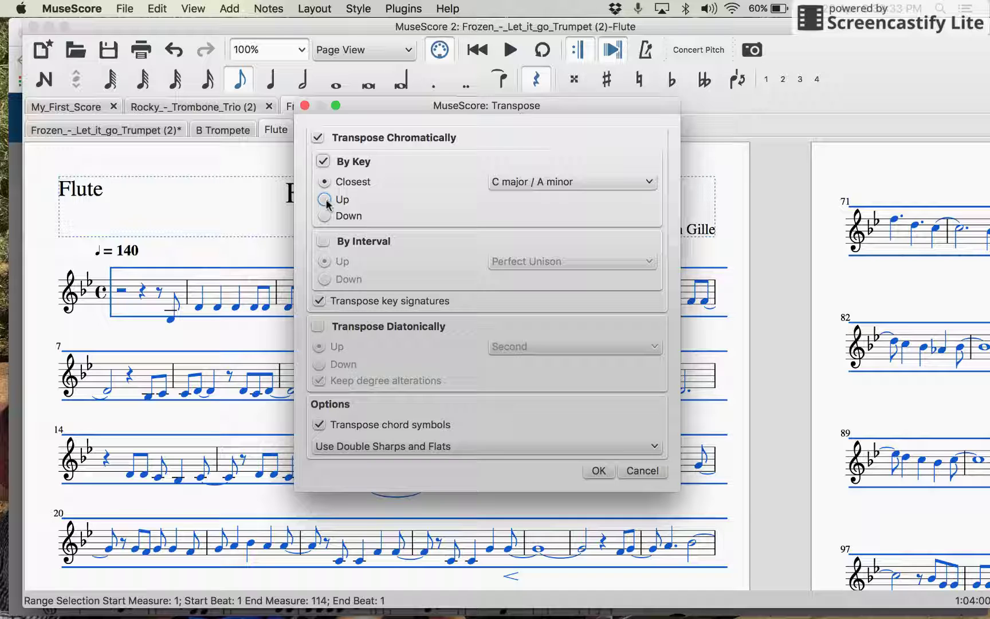
pyautogui.moveTo(409, 108); pyautogui.dragTo(611, 19)
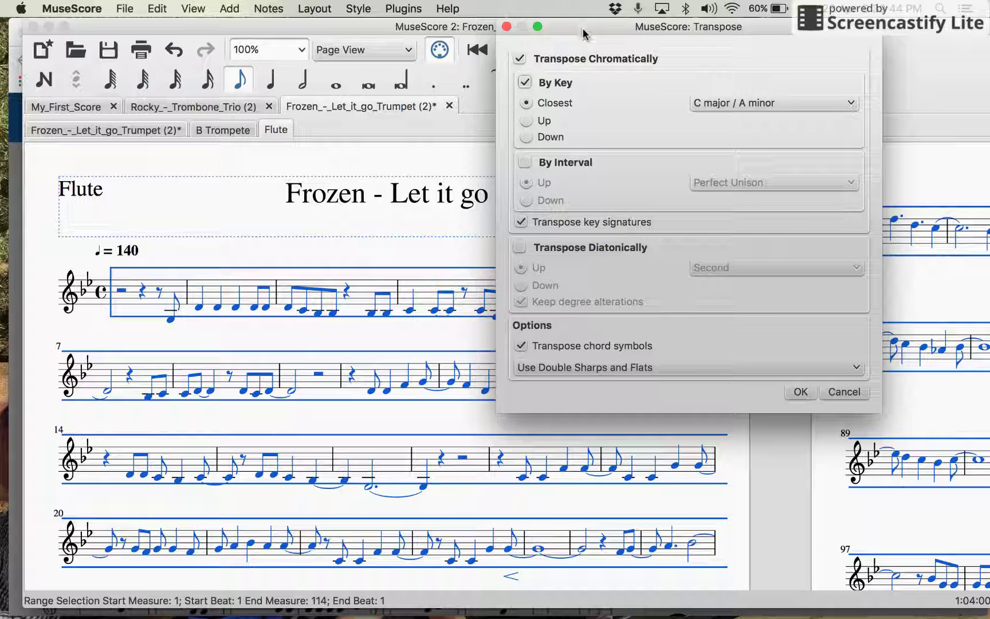
pyautogui.moveTo(583, 34); pyautogui.dragTo(526, 32)
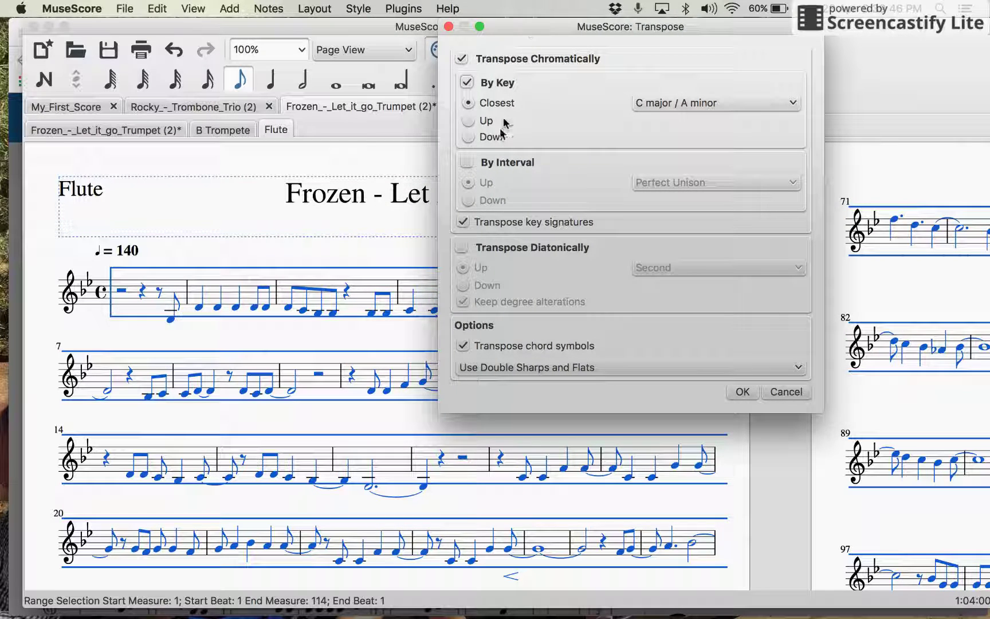
pyautogui.click(469, 121)
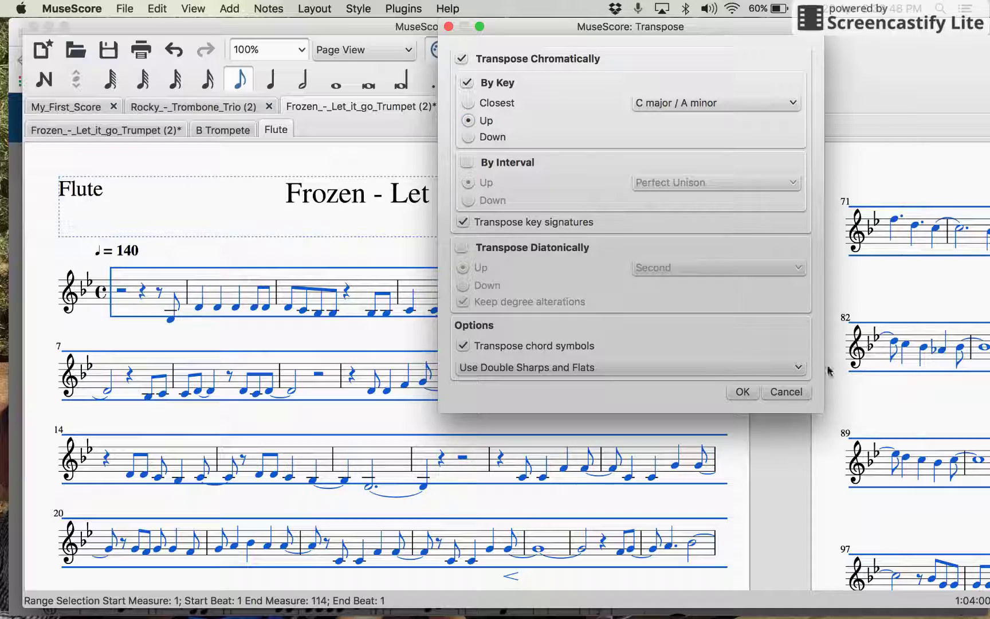
pyautogui.click(743, 391)
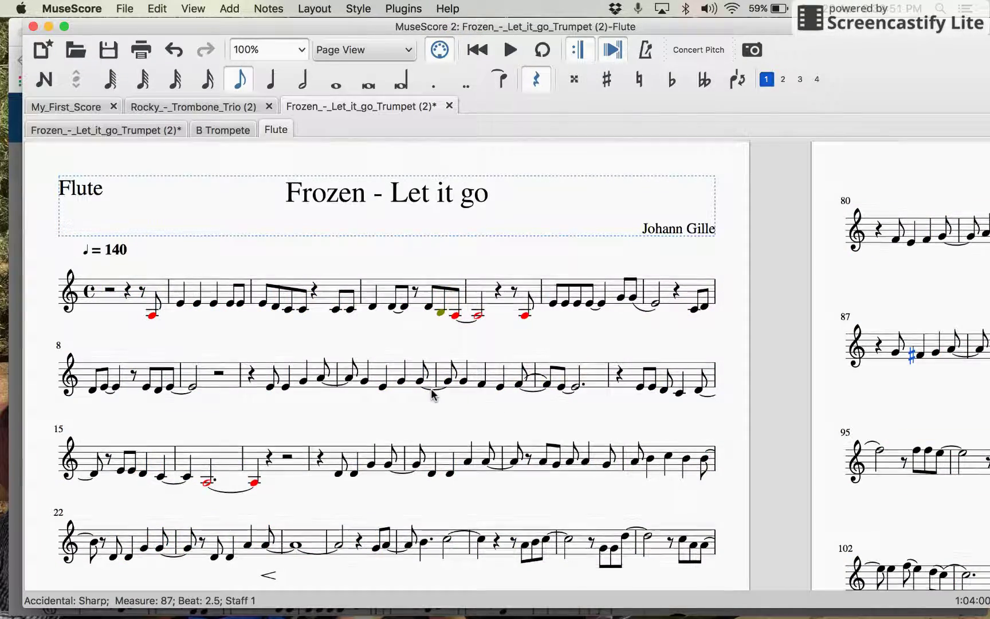
# Look through the transposed Flute part, checking the key signature and which notes are coloured as outside the flute's range
pyautogui.scroll(-5, 434, 396)
pyautogui.scroll(5, 434, 396)
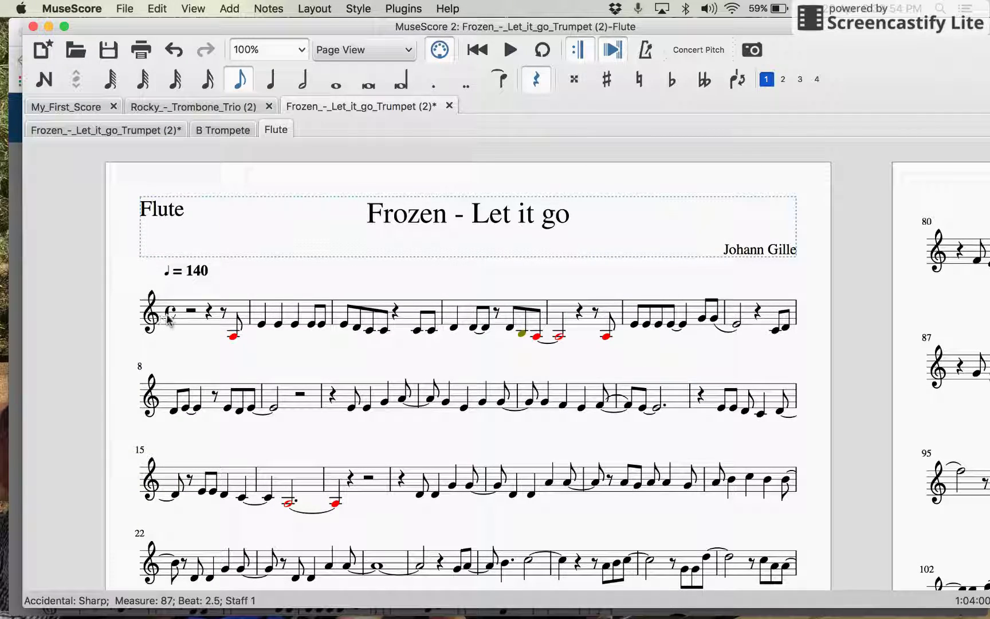
pyautogui.hscroll(4, 446, 389)
pyautogui.scroll(-1, 446, 389)
pyautogui.hscroll(-2, 446, 390)
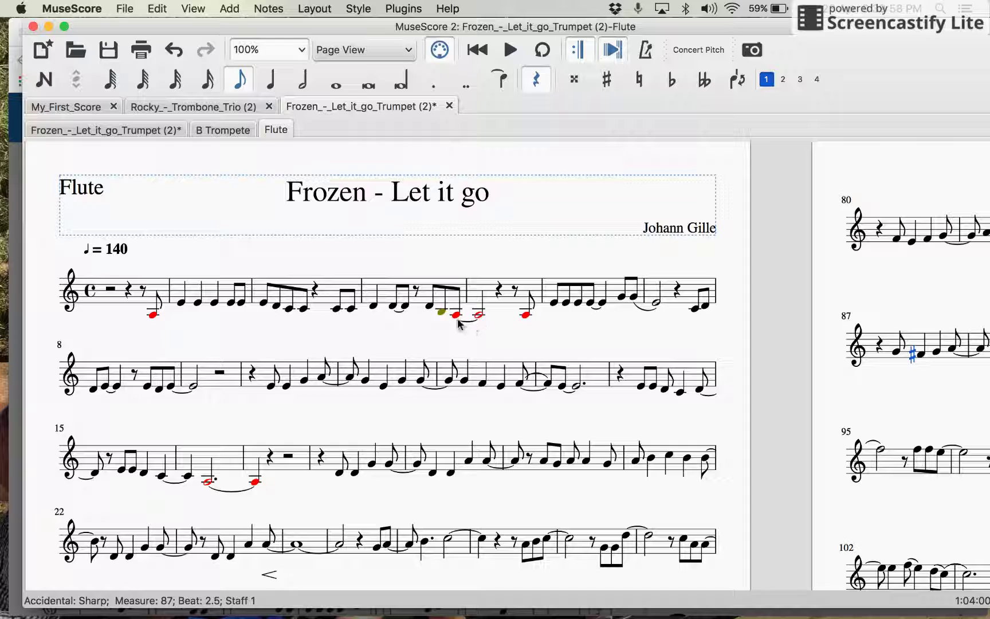
pyautogui.click(365, 418)
pyautogui.scroll(-7, 365, 417)
pyautogui.hscroll(4, 365, 418)
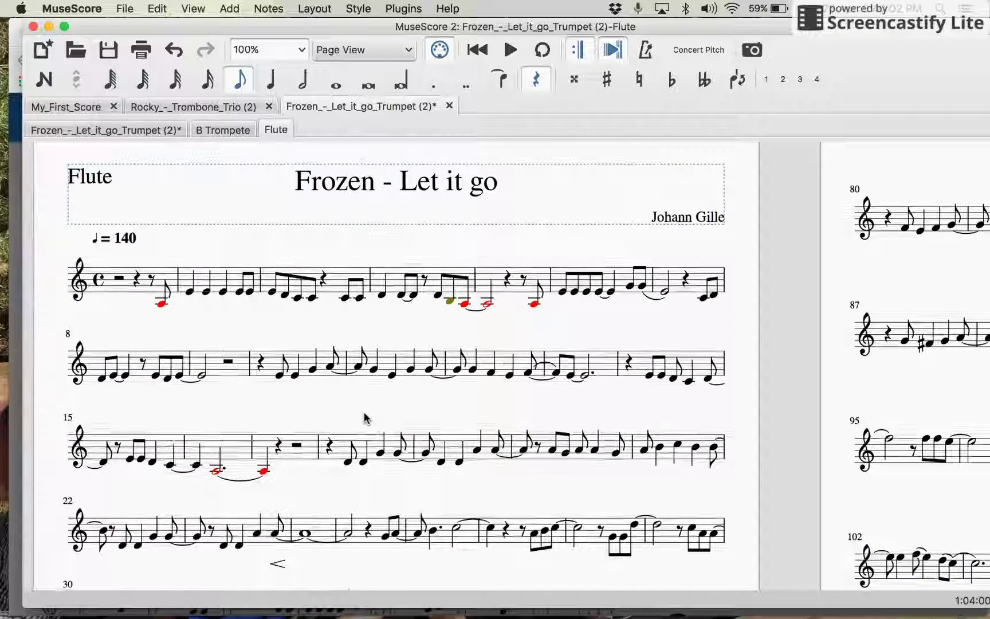
pyautogui.hscroll(3, 365, 417)
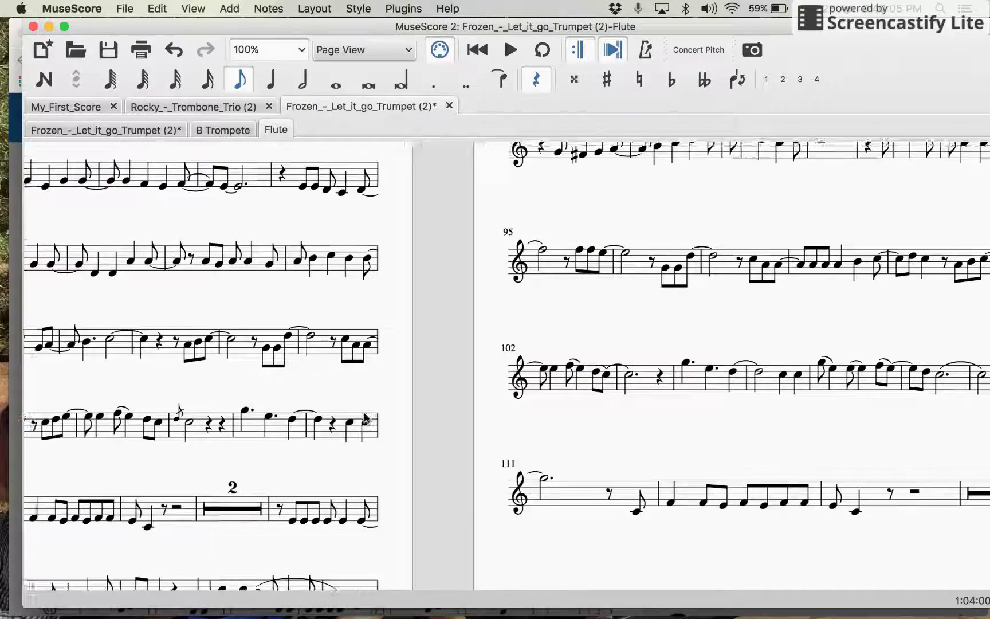
pyautogui.scroll(3, 365, 418)
pyautogui.scroll(3, 365, 417)
pyautogui.hscroll(-5, 365, 418)
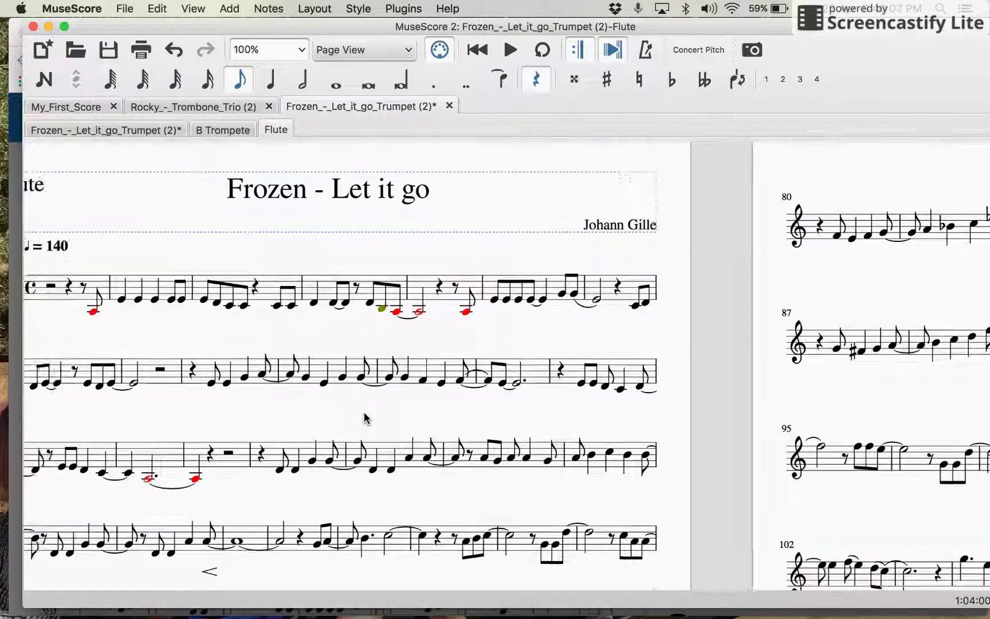
pyautogui.hscroll(-4, 365, 418)
pyautogui.scroll(1, 365, 418)
pyautogui.hscroll(2, 364, 408)
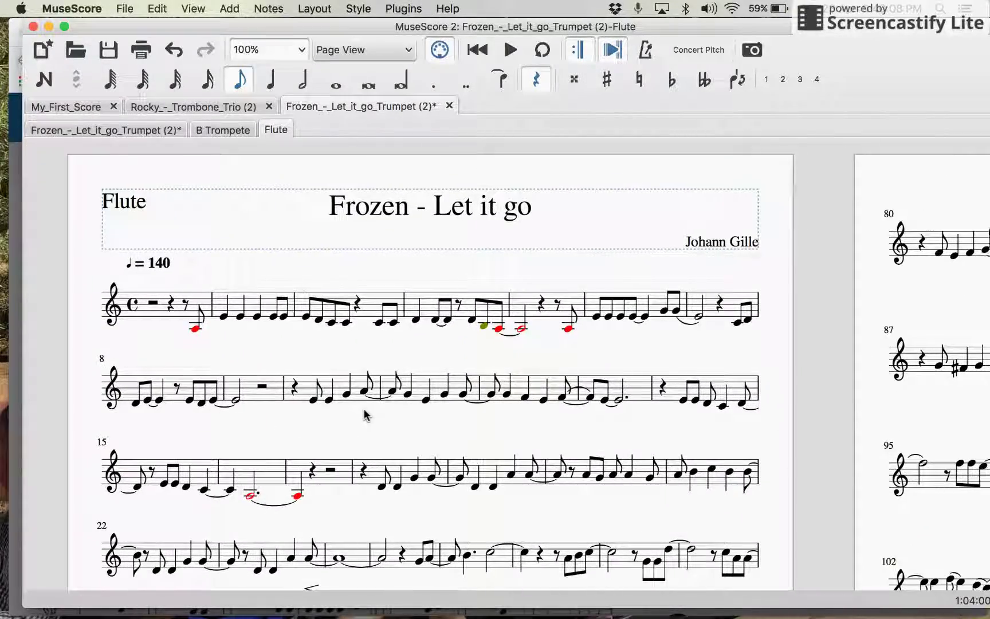
pyautogui.scroll(-1, 365, 408)
pyautogui.click(117, 293)
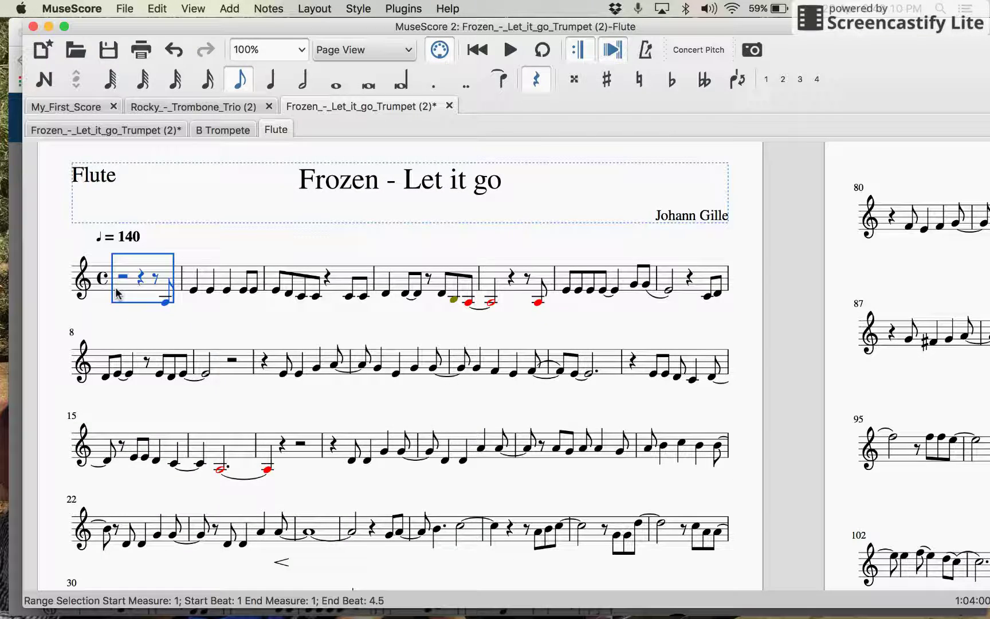
pyautogui.press('super+a')
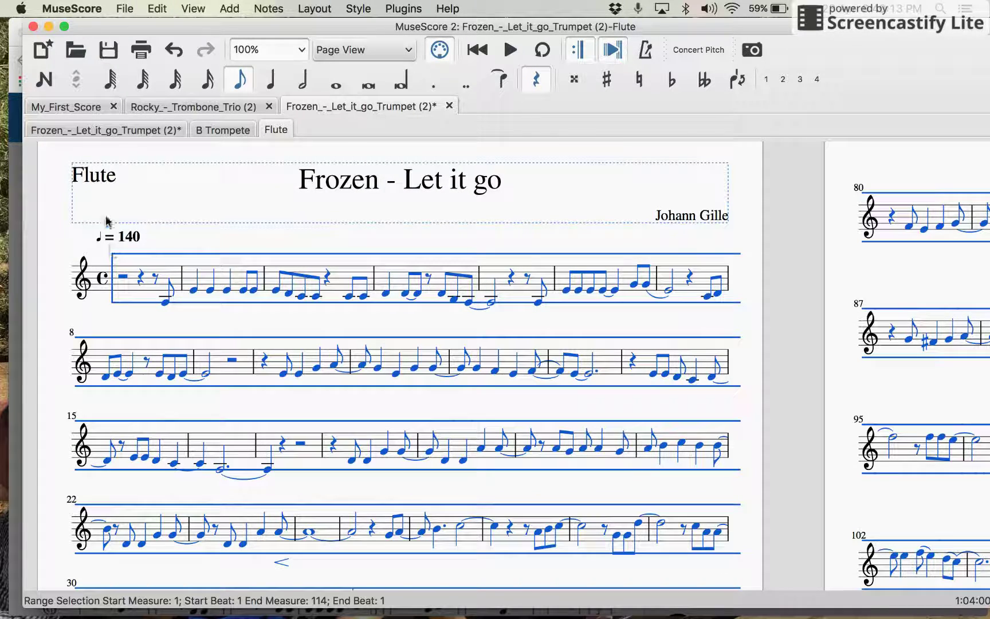
pyautogui.click(232, 307)
pyautogui.click(193, 291)
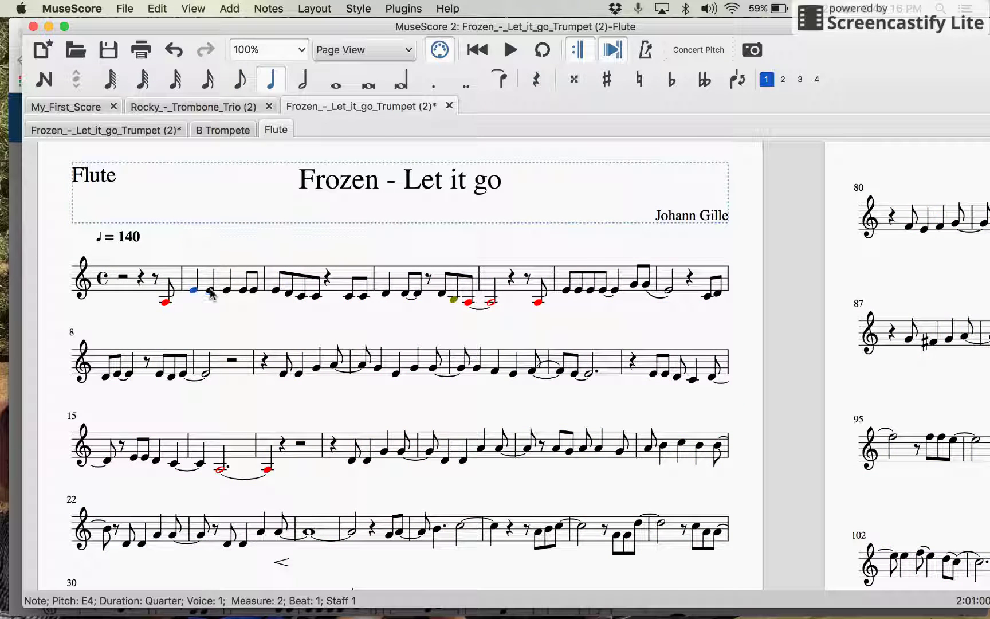
# Select the entire Flute part and transpose it chromatically by interval, up a Perfect Octave
pyautogui.click(120, 289)
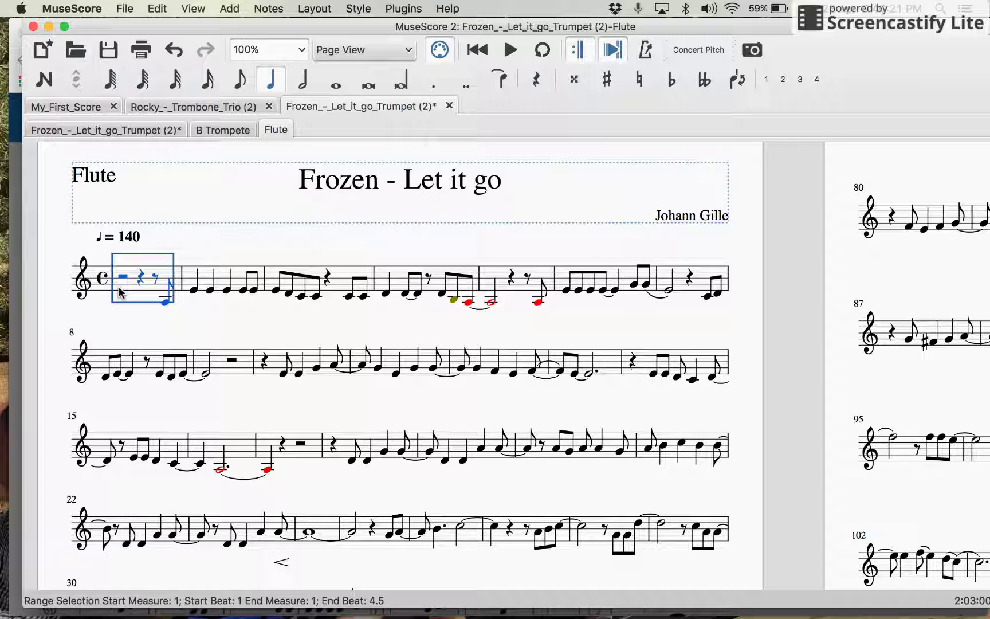
pyautogui.press('super+a')
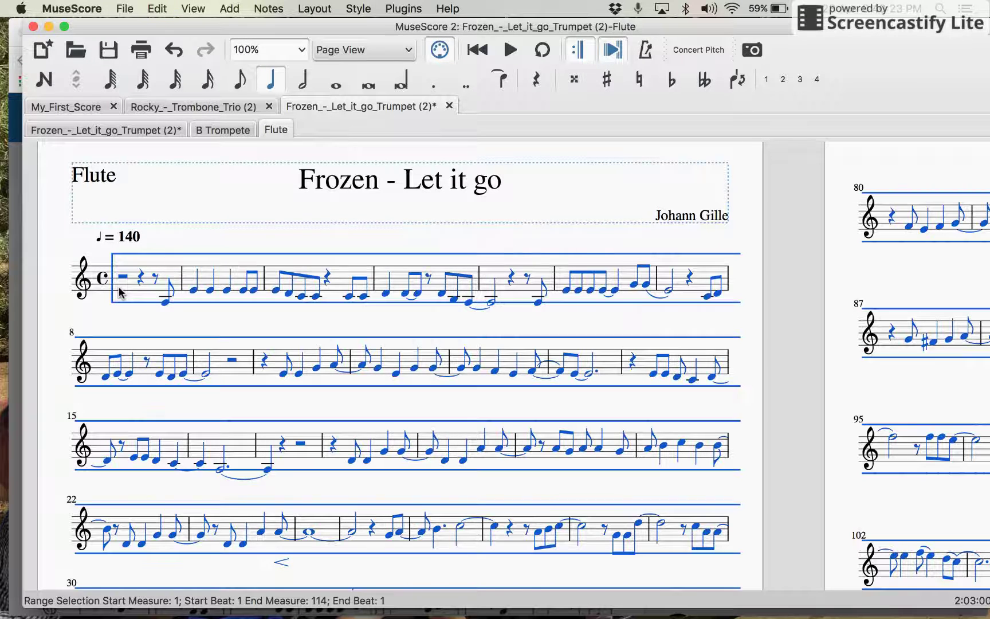
pyautogui.click(269, 9)
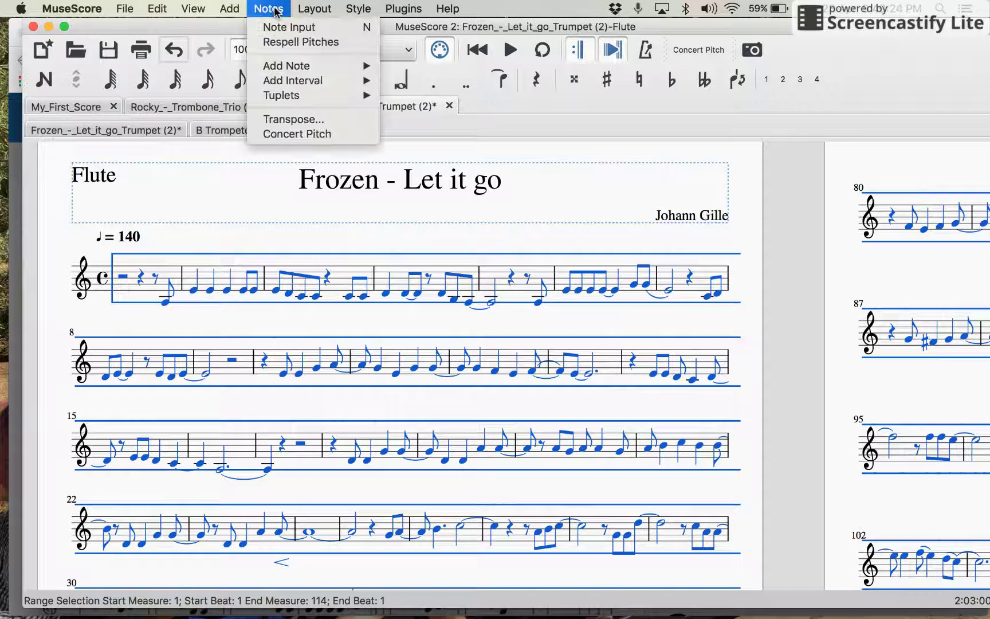
pyautogui.click(303, 120)
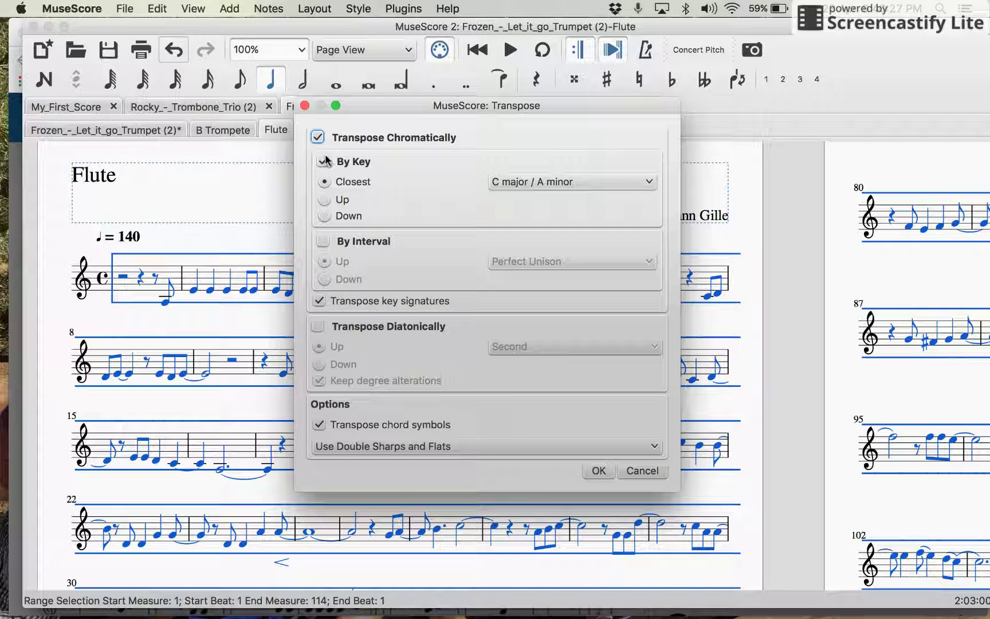
pyautogui.click(323, 242)
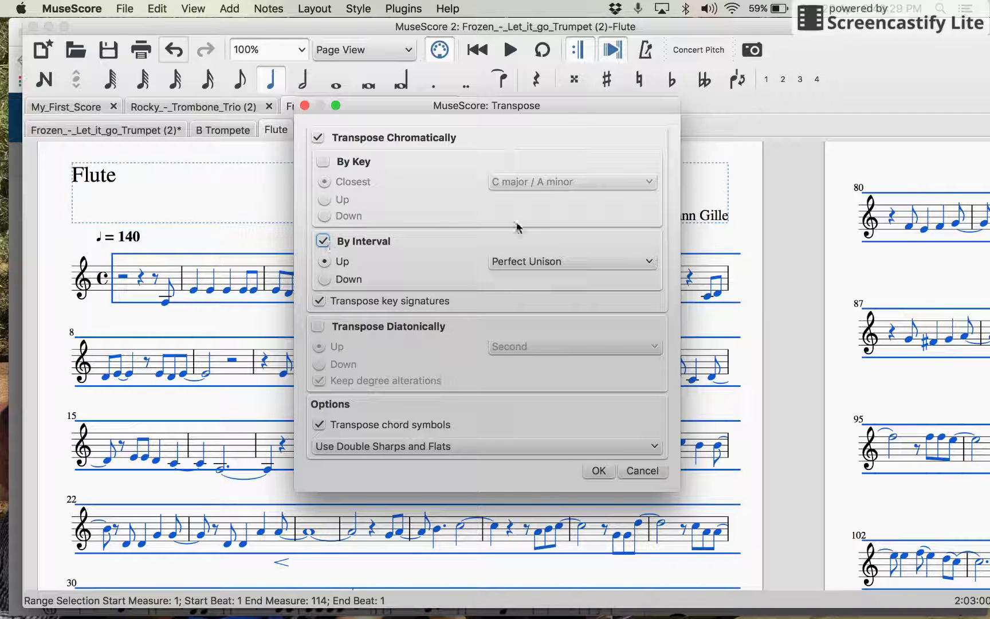
pyautogui.click(651, 261)
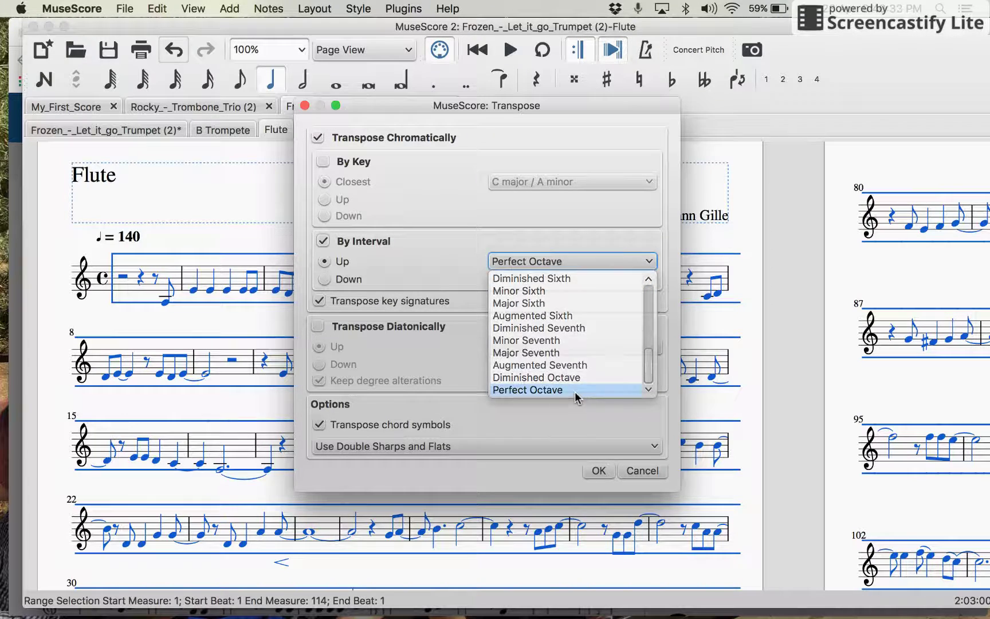
pyautogui.click(573, 390)
pyautogui.click(598, 472)
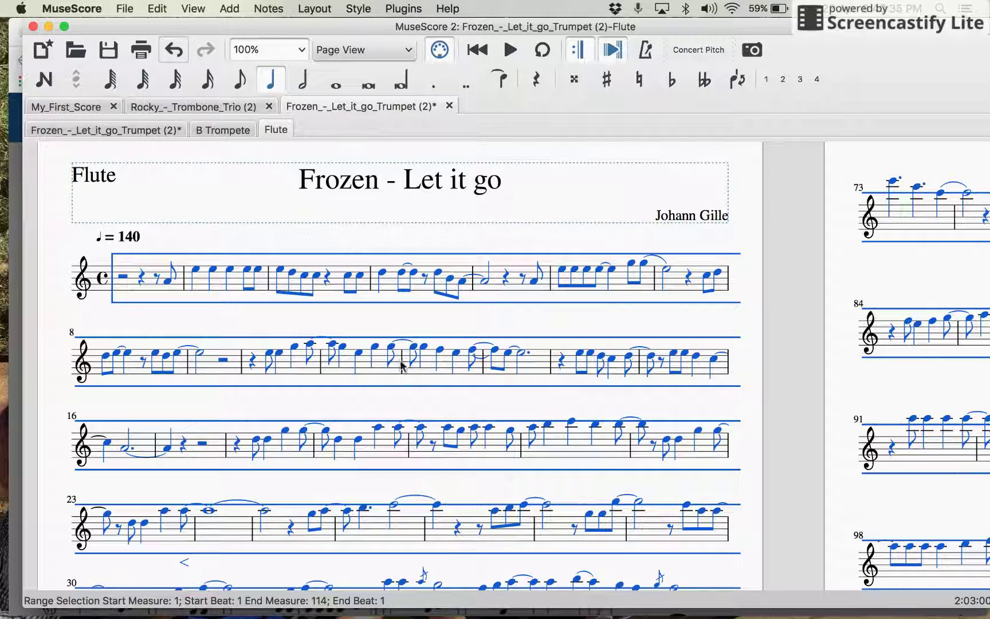
# Review the octave-transposed Flute part from the opening through measure 41, checking how high and playable the notes are
pyautogui.scroll(-3, 533, 376)
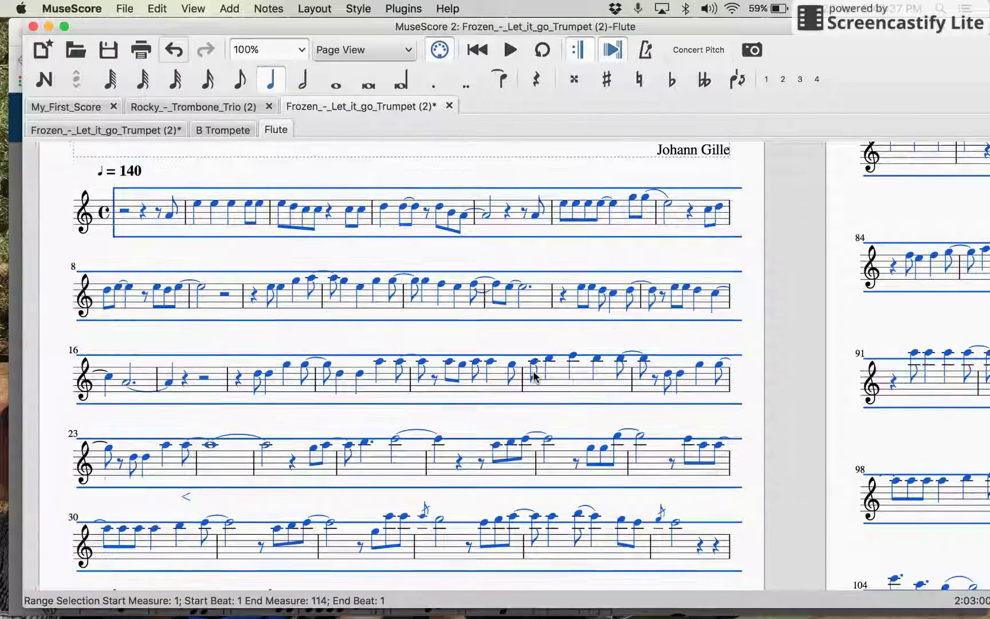
pyautogui.scroll(2, 533, 375)
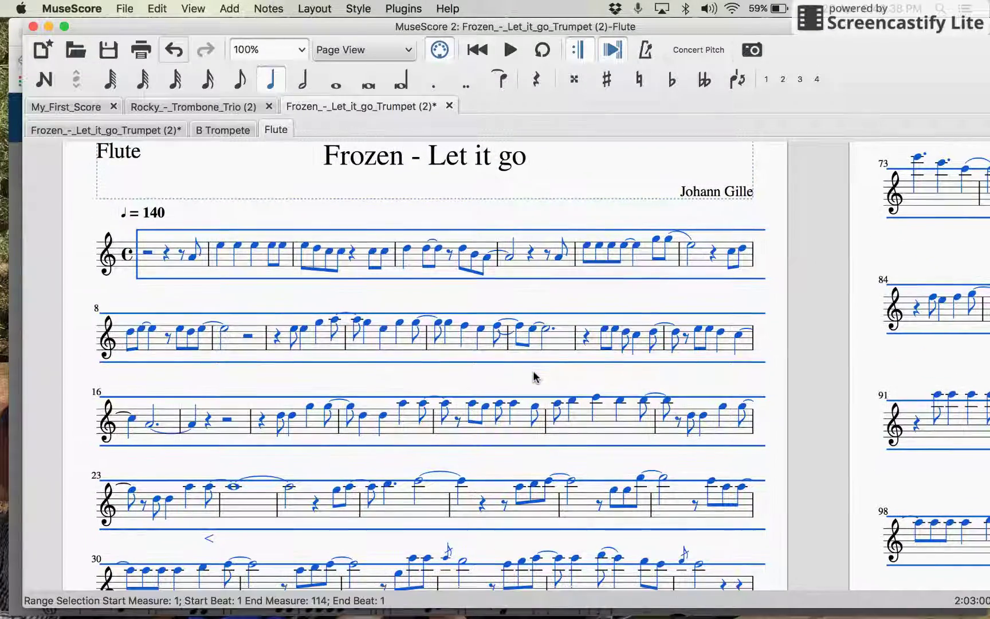
pyautogui.click(304, 269)
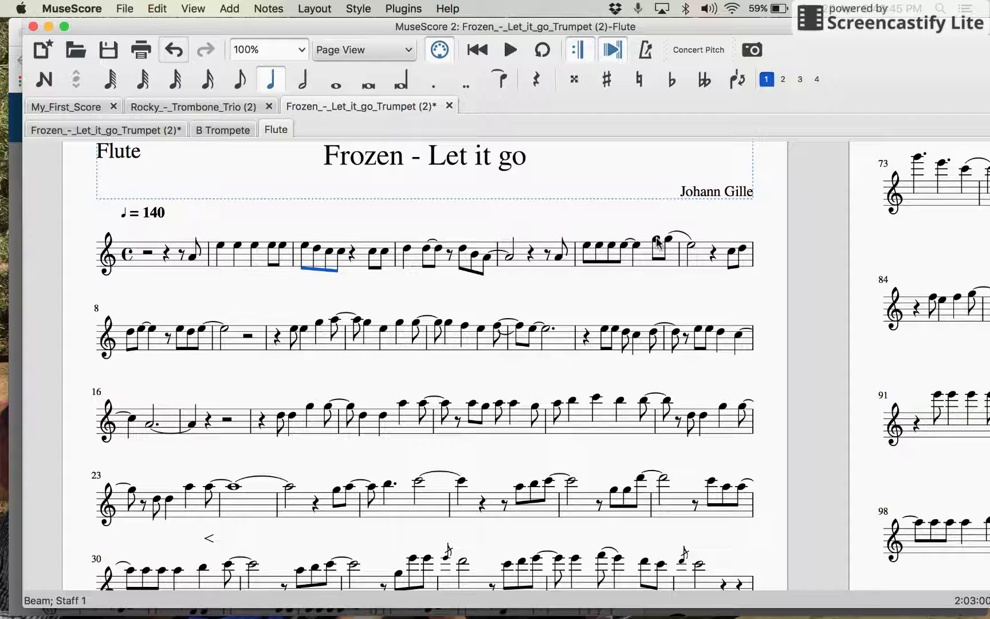
pyautogui.click(657, 239)
pyautogui.scroll(-1, 629, 288)
pyautogui.hscroll(1, 628, 288)
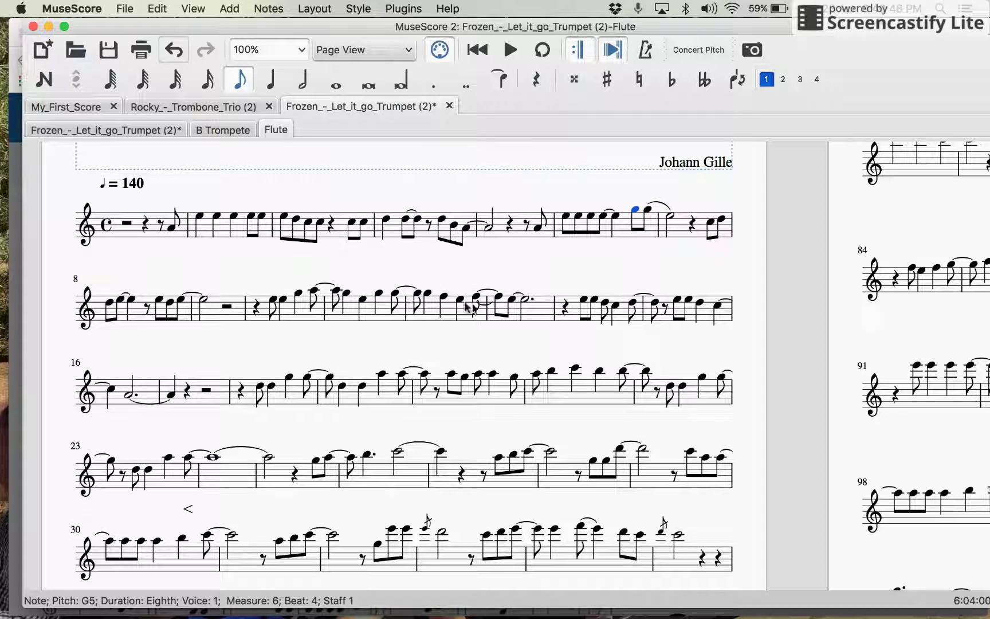
pyautogui.click(540, 321)
pyautogui.scroll(-3, 501, 356)
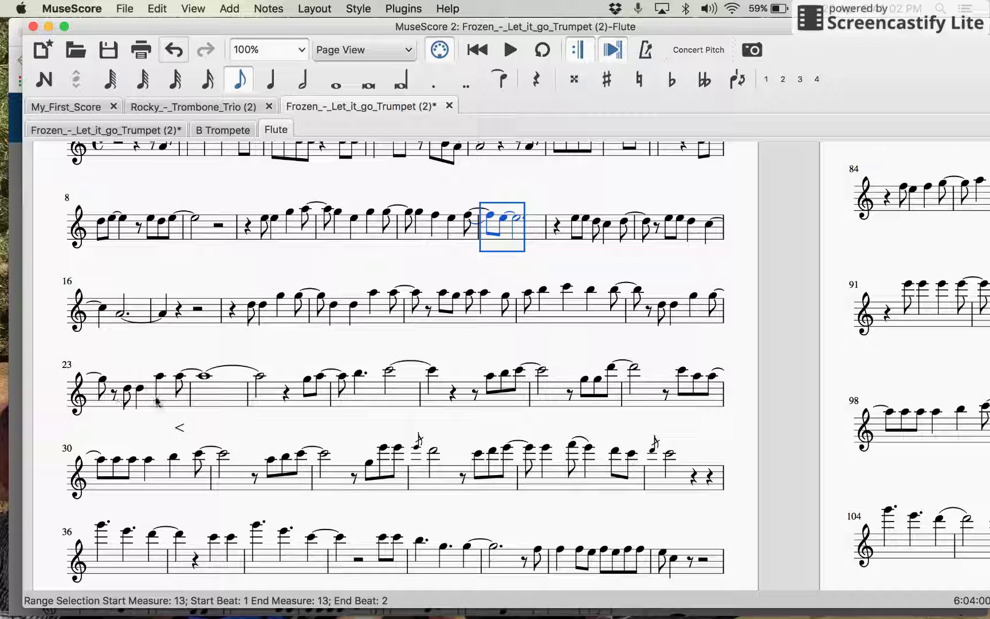
pyautogui.click(122, 387)
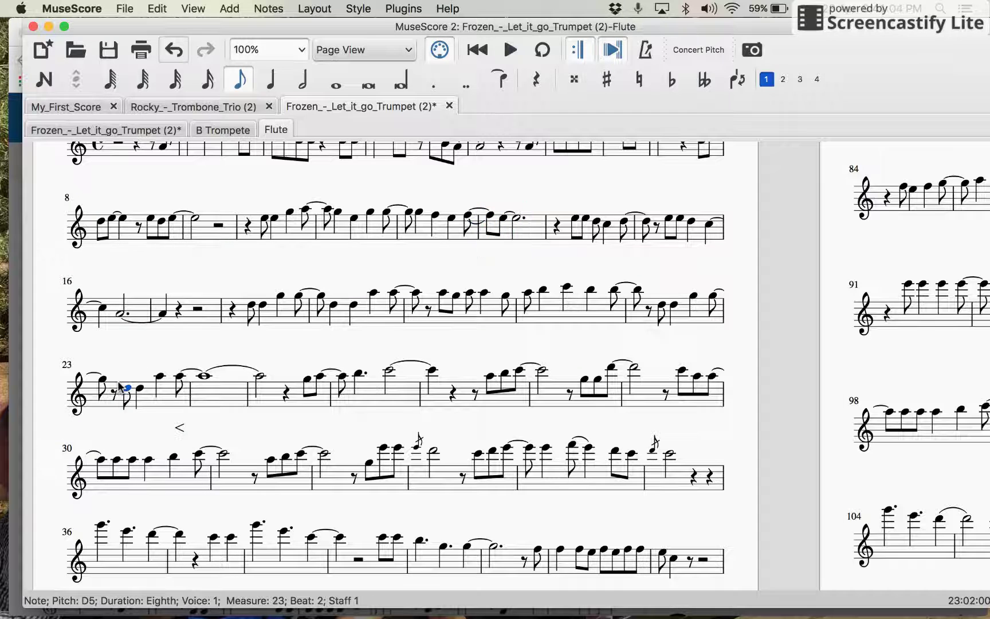
pyautogui.click(151, 388)
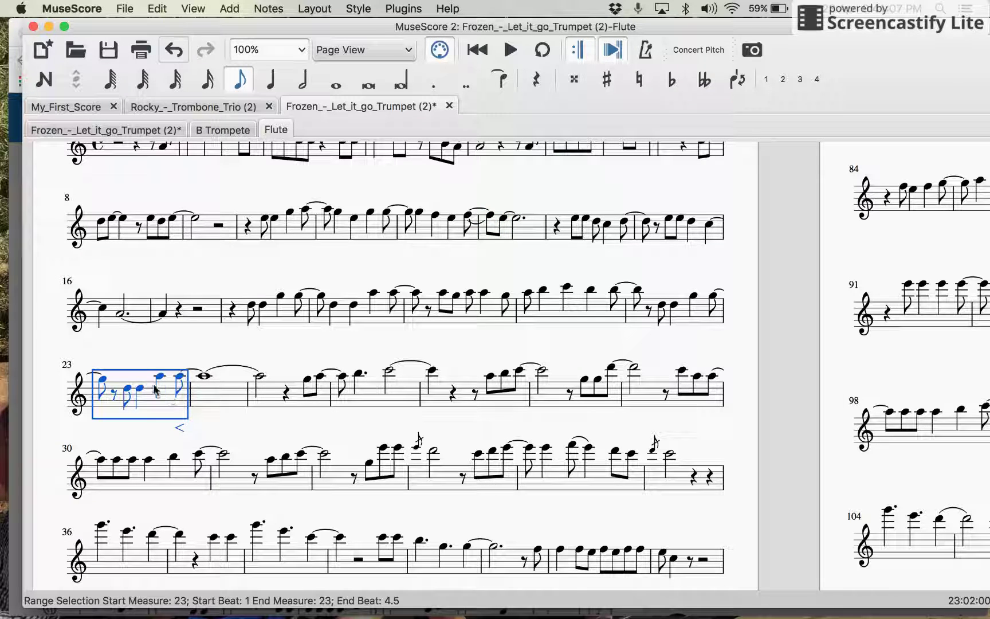
pyautogui.scroll(-2, 246, 481)
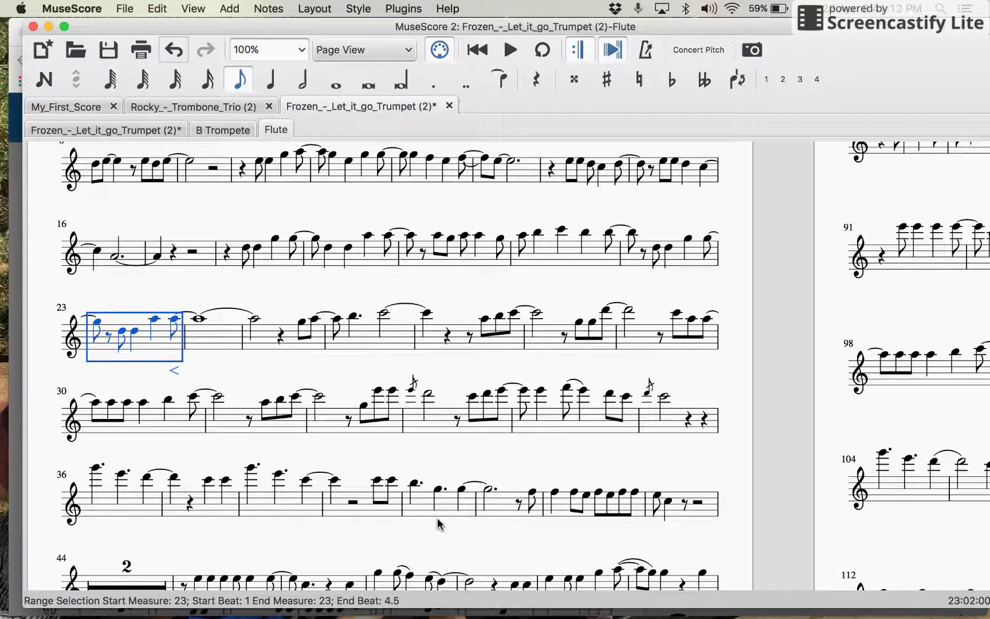
pyautogui.scroll(-1, 439, 523)
pyautogui.click(507, 471)
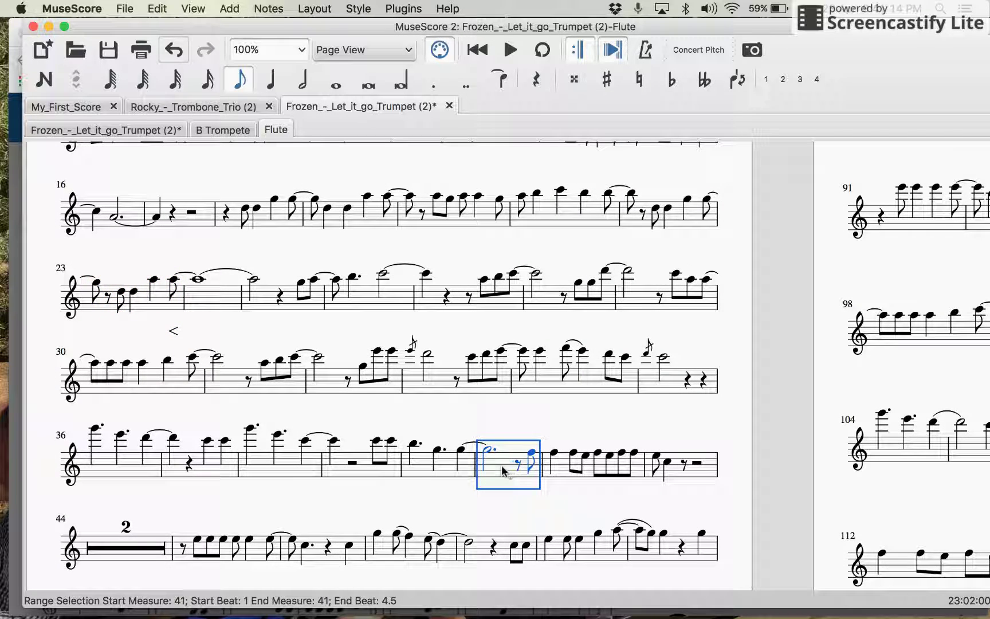
# Transpose measures 24 through 41 of the Flute part chromatically by interval, down a Perfect Octave
pyautogui.click(208, 302)
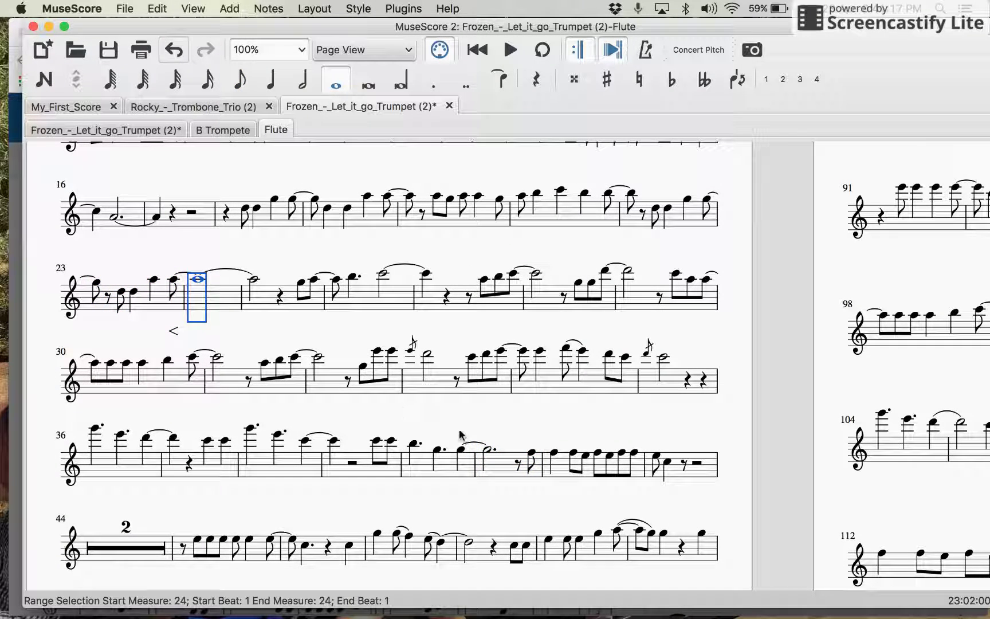
pyautogui.keyDown('shift'); pyautogui.click(496, 467); pyautogui.keyUp('shift')
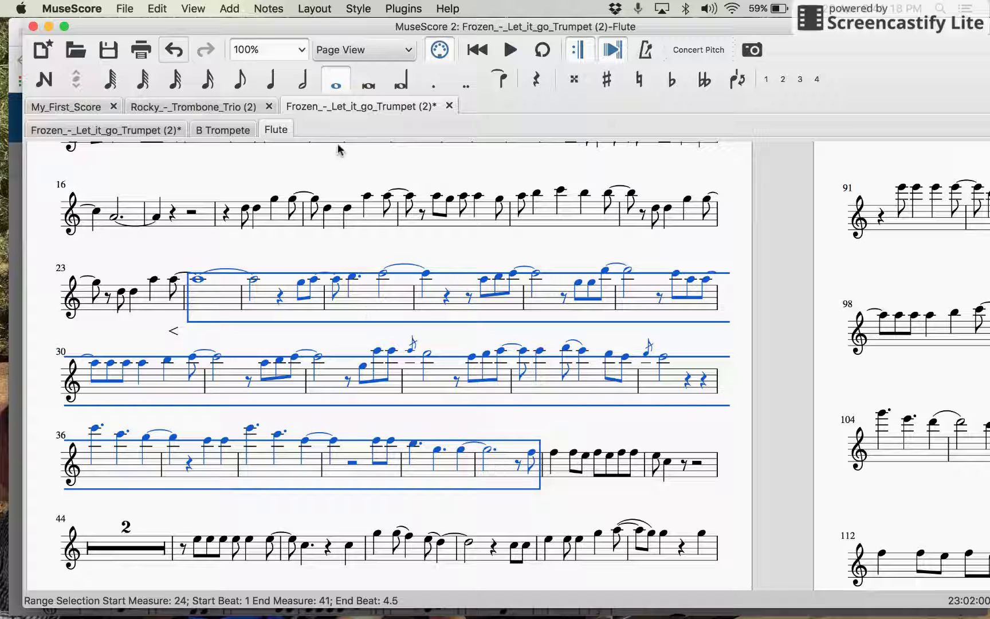
pyautogui.click(267, 10)
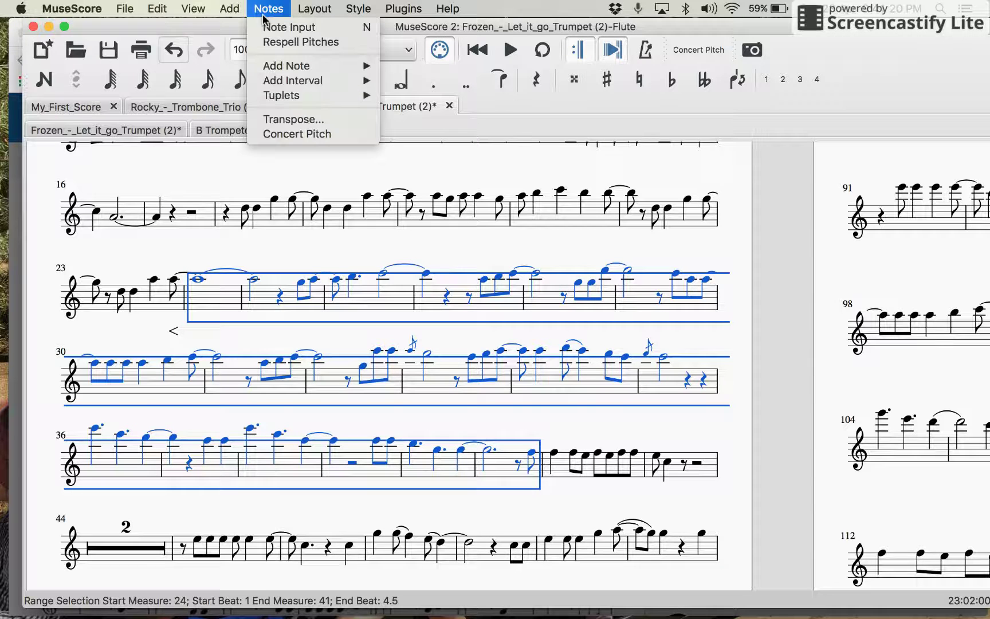
pyautogui.click(294, 119)
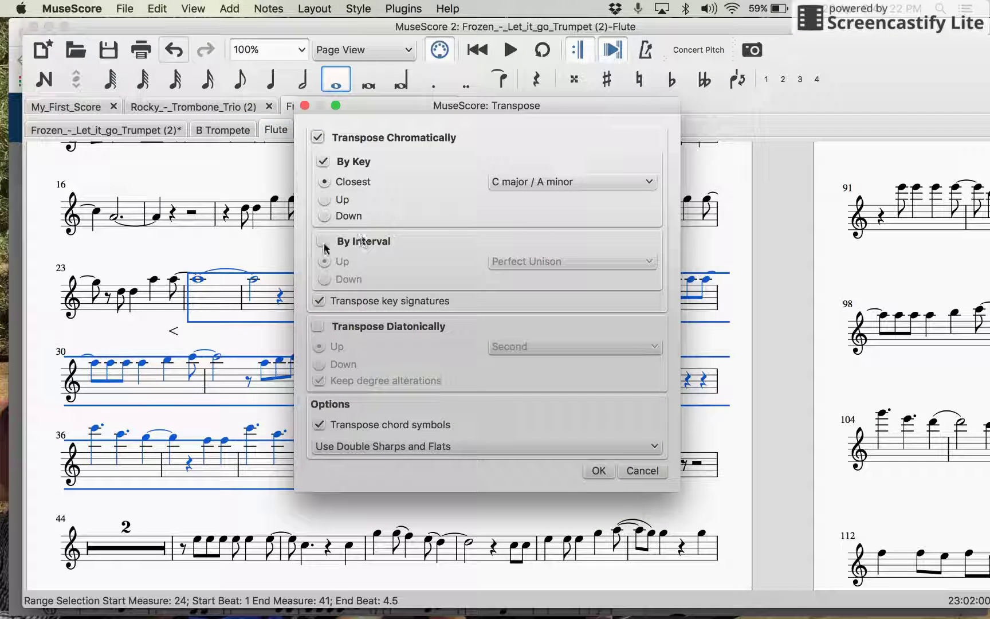
pyautogui.click(324, 243)
pyautogui.click(325, 279)
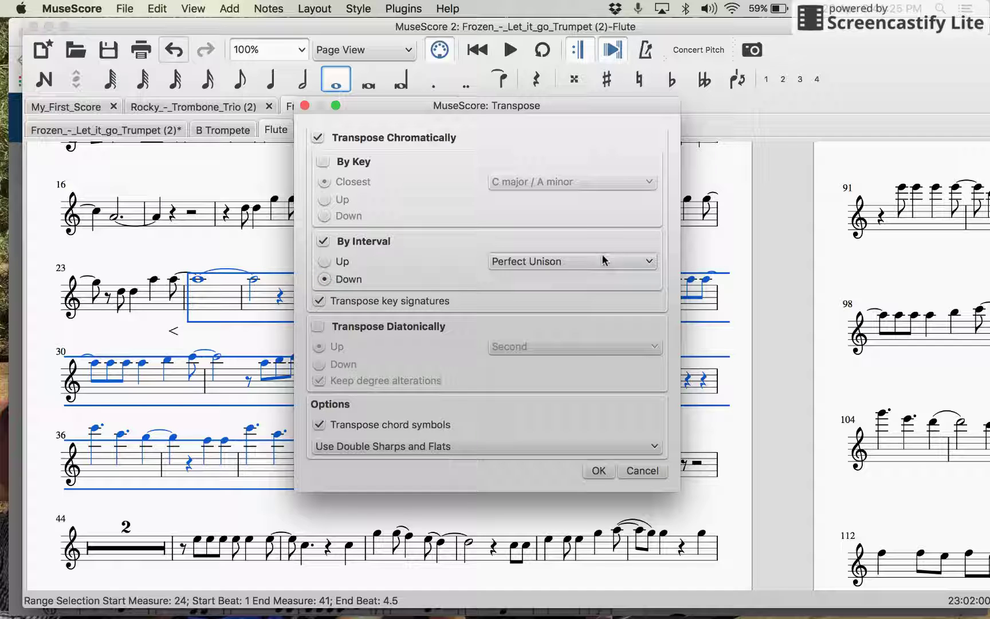
pyautogui.click(650, 261)
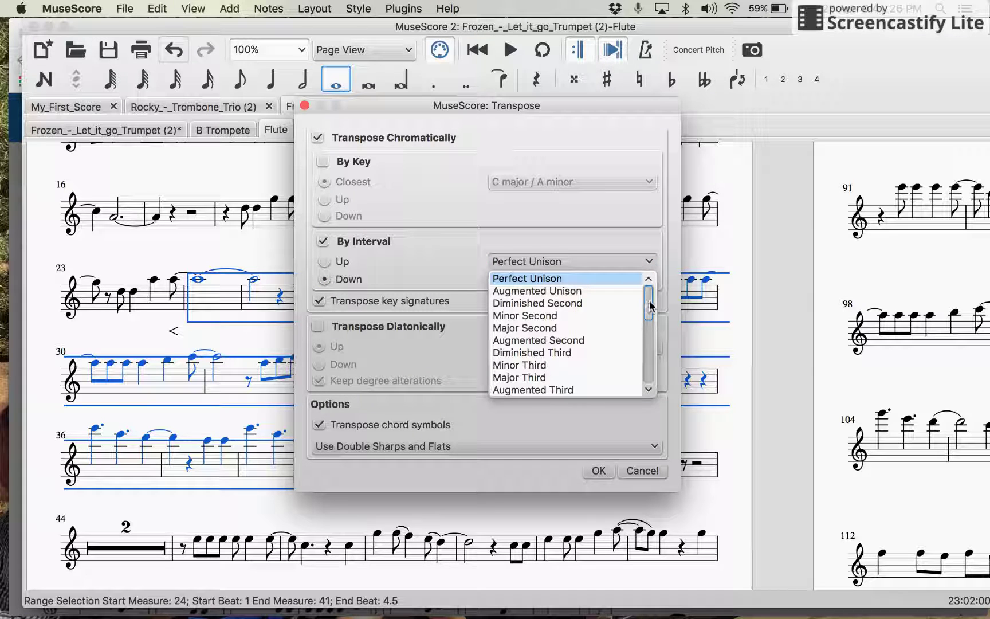
pyautogui.moveTo(650, 306); pyautogui.dragTo(654, 418)
pyautogui.click(594, 391)
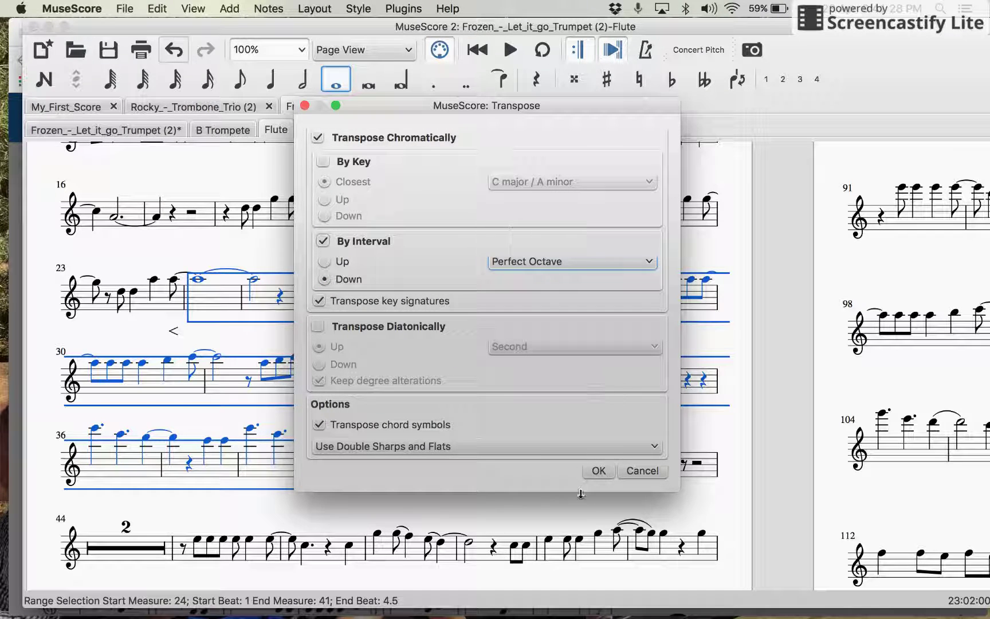
pyautogui.click(598, 471)
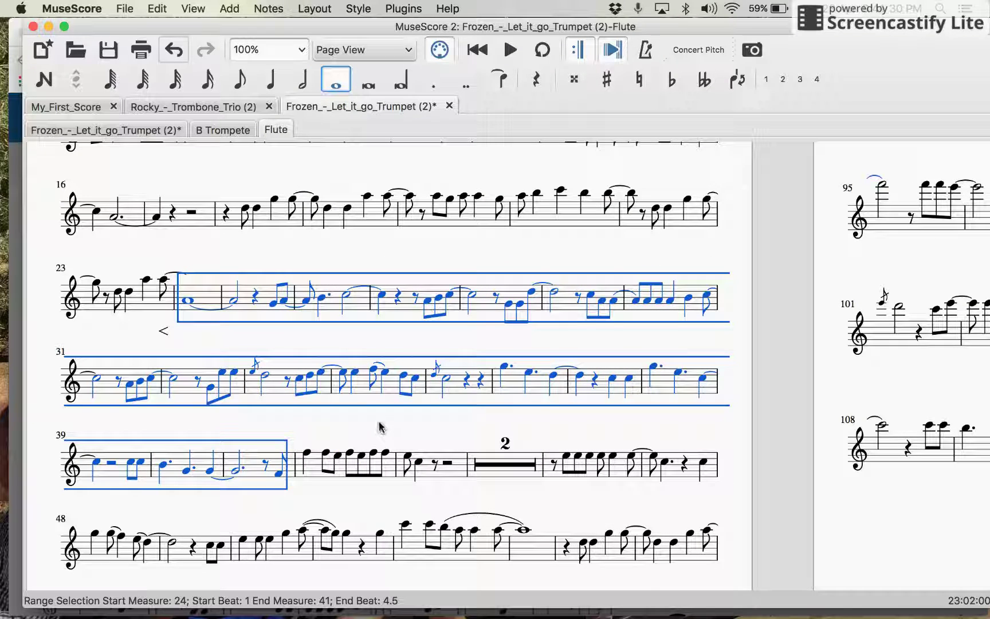
# Transpose the quarter note A near the end of measure 23 chromatically by interval, down a Perfect Octave
pyautogui.click(162, 280)
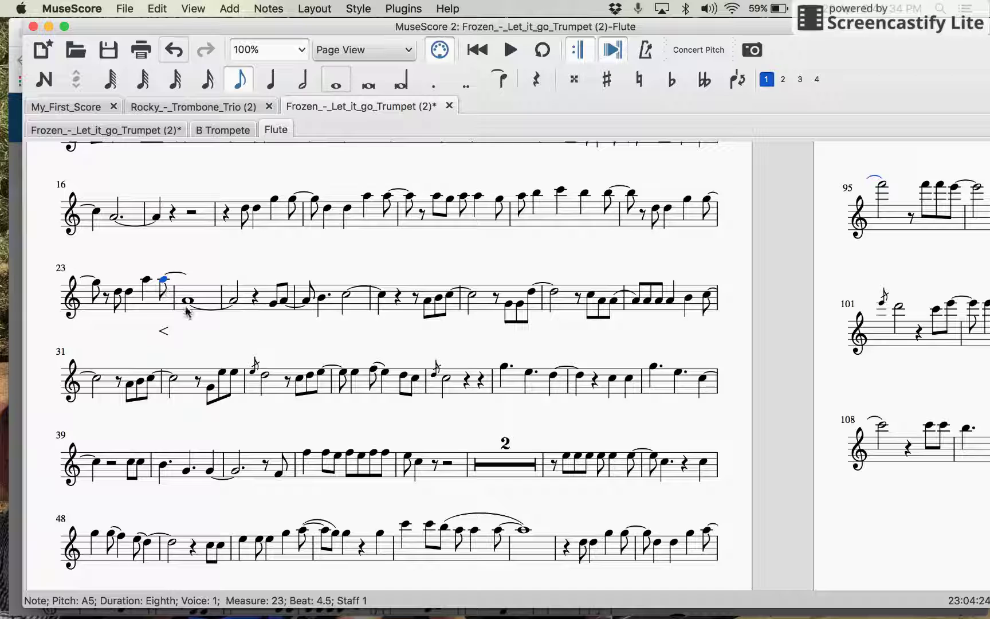
pyautogui.click(145, 280)
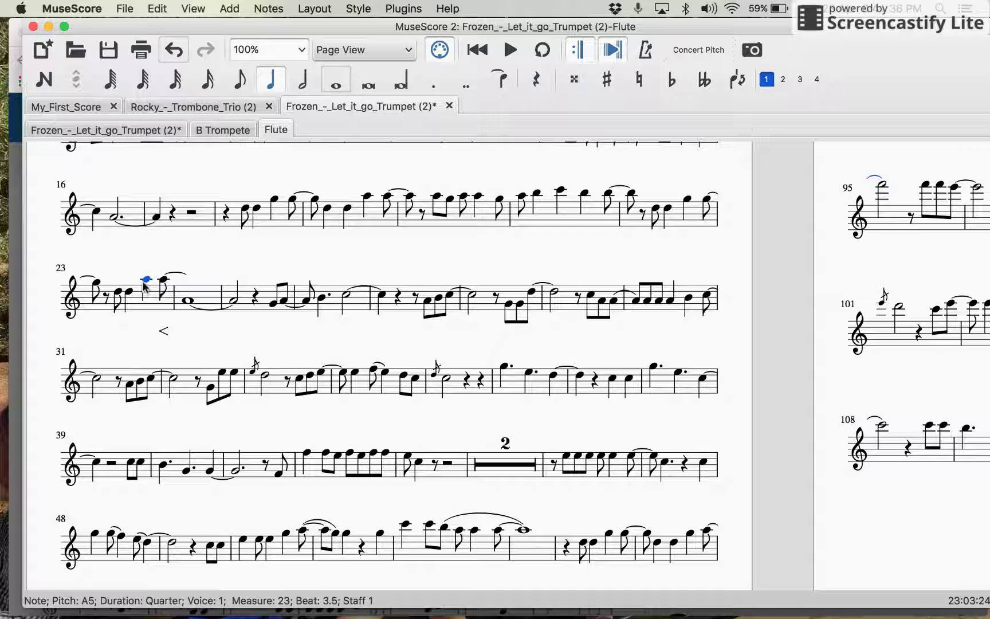
pyautogui.click(268, 8)
pyautogui.click(293, 119)
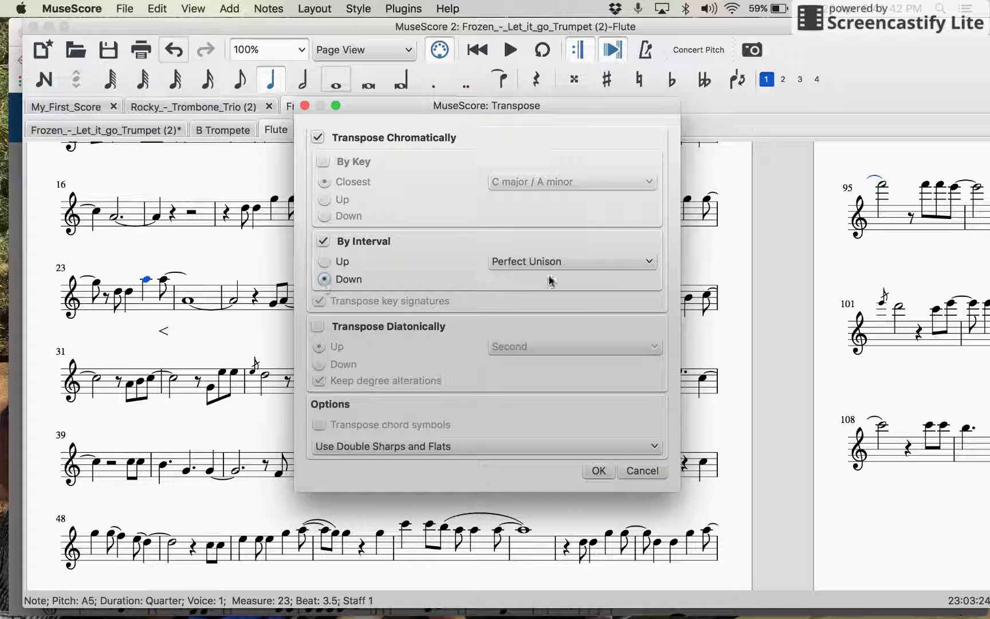
pyautogui.click(646, 263)
pyautogui.moveTo(648, 314); pyautogui.dragTo(648, 408)
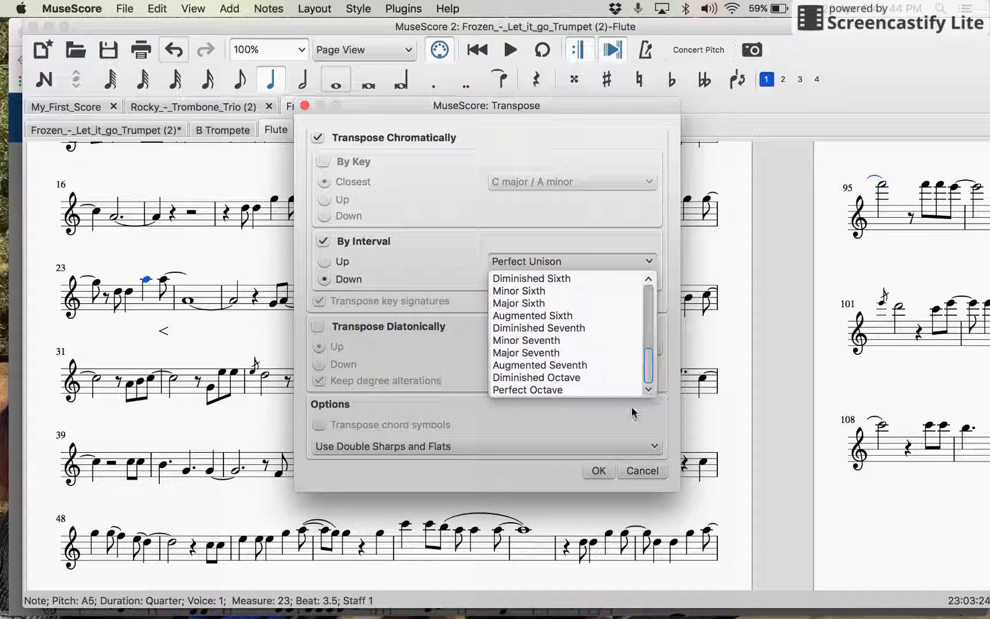
pyautogui.click(550, 389)
pyautogui.click(599, 470)
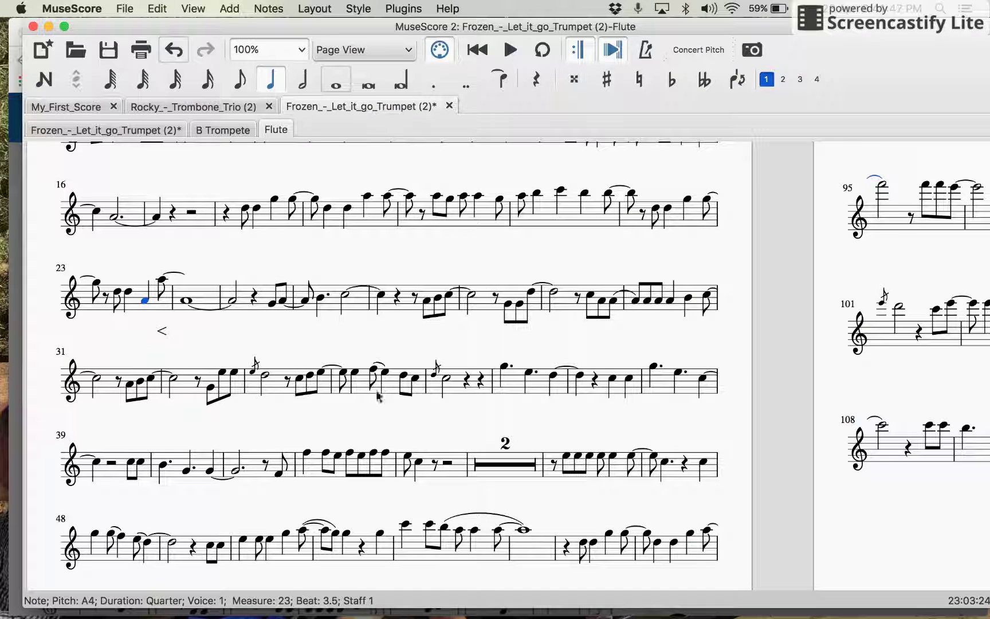
# Try to lower the tied last eighth note of measure 23 by an octave in semitone steps
pyautogui.click(161, 280)
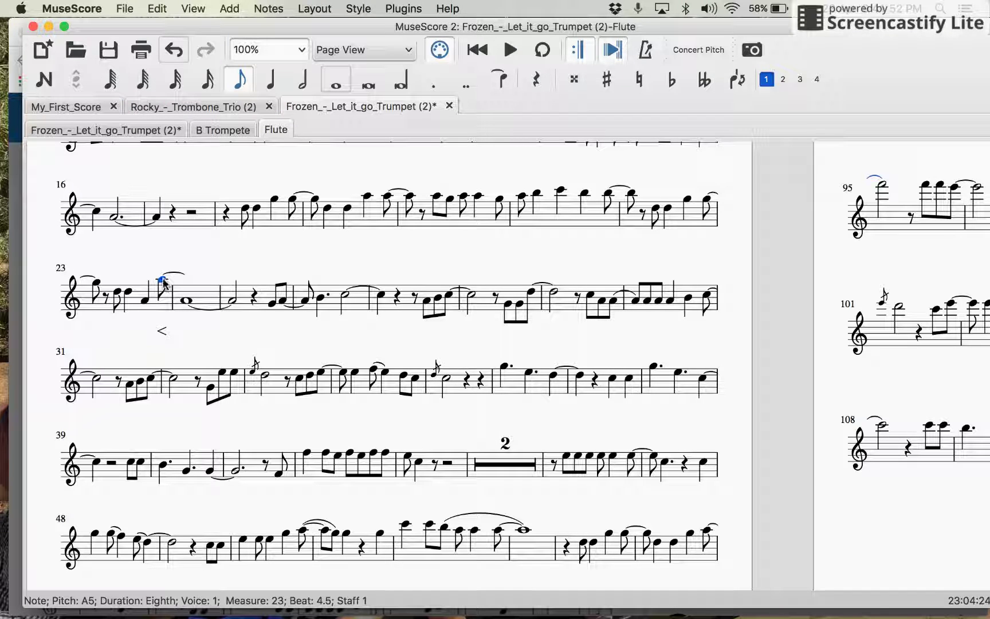
pyautogui.press('Down')
pyautogui.press('Down')
pyautogui.press('Down')
pyautogui.press('Down')
pyautogui.press('Down')
pyautogui.press('Down')
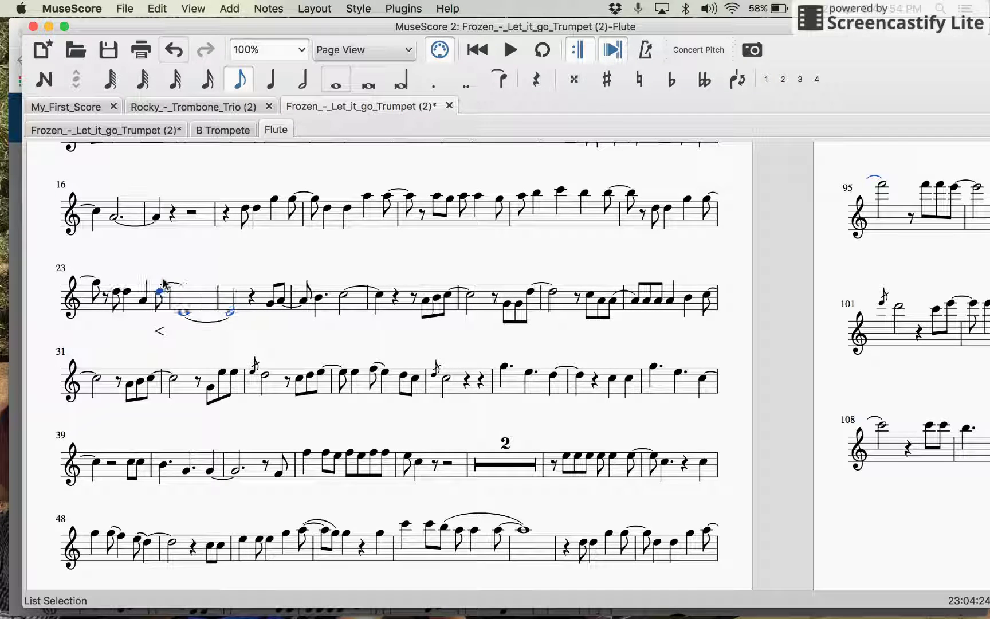
pyautogui.press('Down')
pyautogui.press('Down')
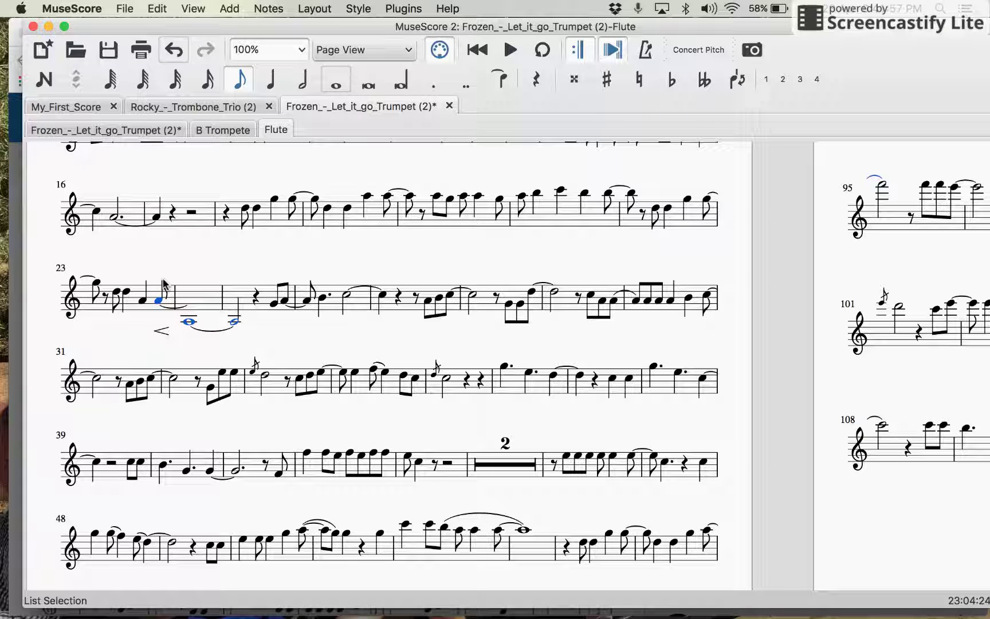
# Undo all the semitone lowering of measure 23's last eighth note and the notes tied after it
pyautogui.press('super+z')
pyautogui.press('super+z')
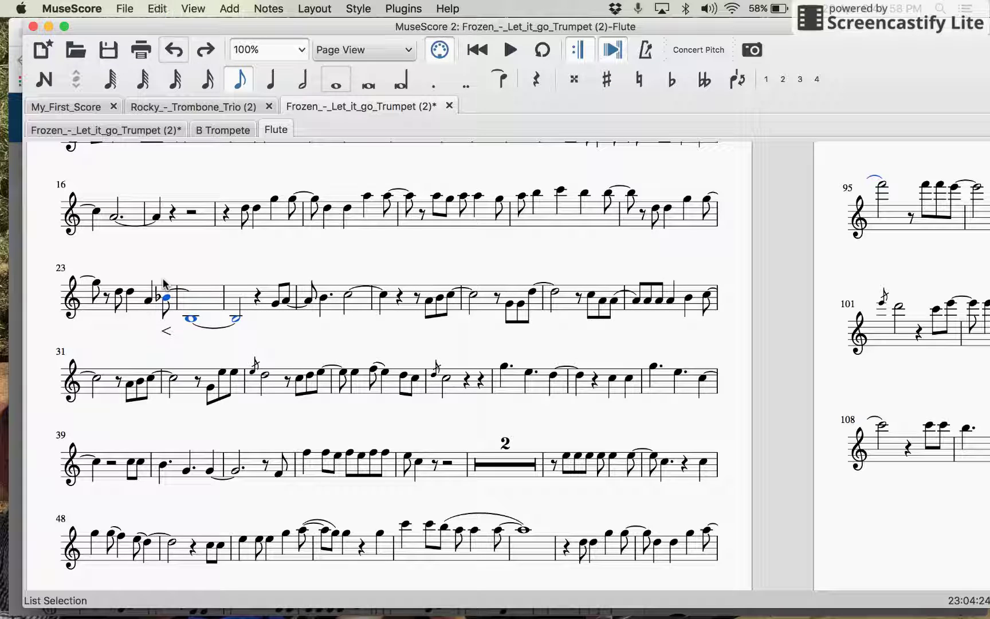
pyautogui.press('super+z')
pyautogui.press('super+z')
pyautogui.press('super+z')
pyautogui.press('super+z')
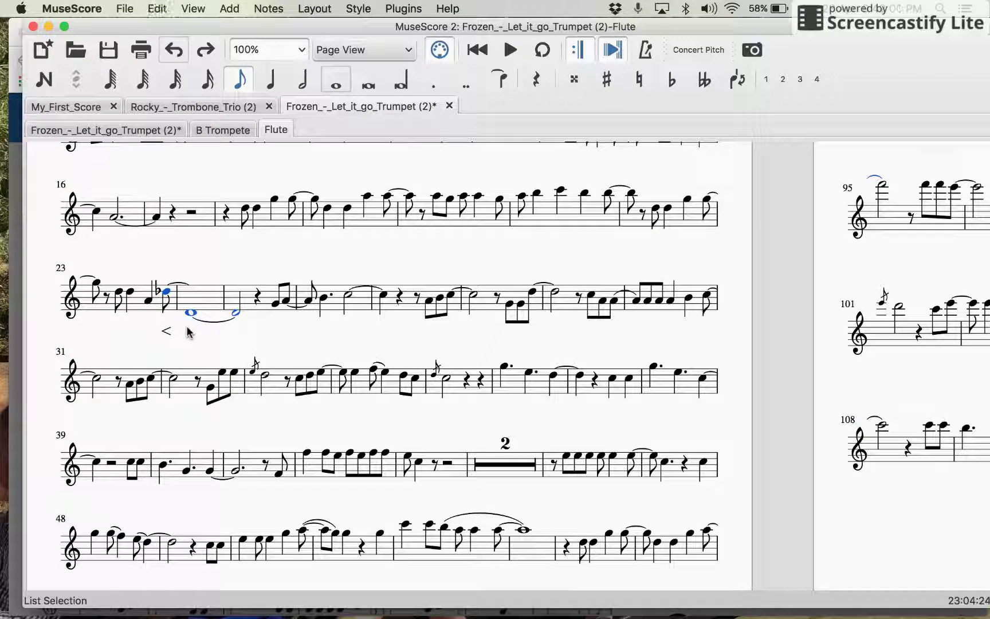
pyautogui.press('super+z')
pyautogui.press('super+z')
pyautogui.press('super+z')
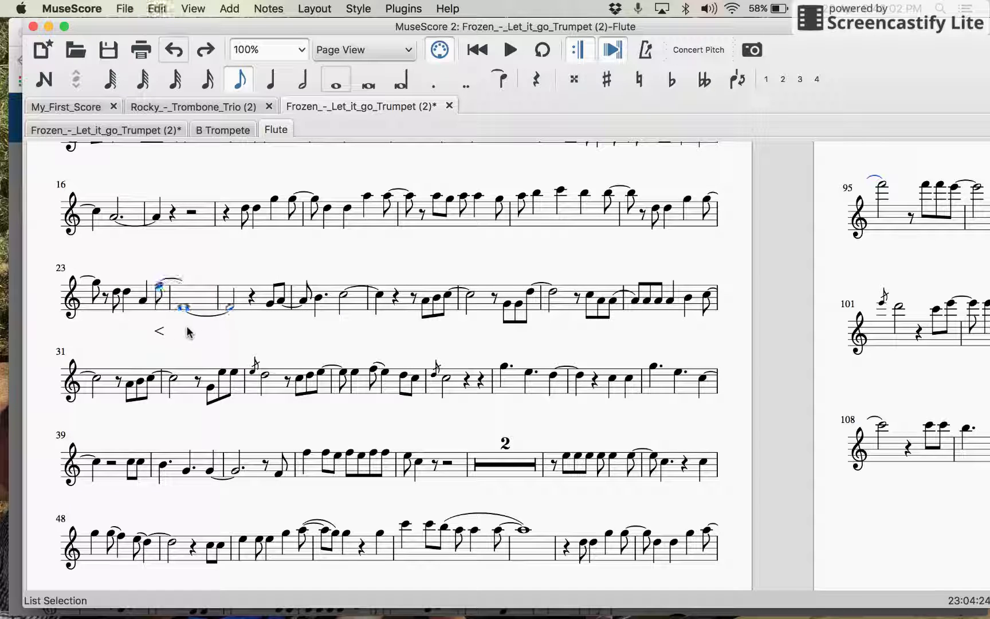
pyautogui.press('super+z')
pyautogui.press('super+z')
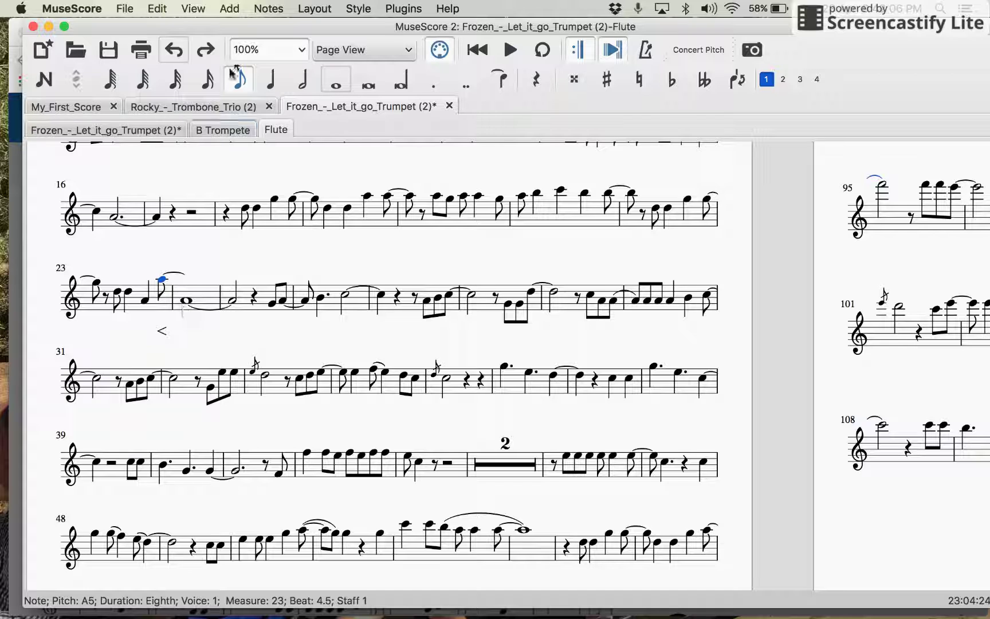
# Transpose the last eighth note of measure 23 chromatically by interval, down a Perfect Octave, and clear the selection
pyautogui.click(269, 9)
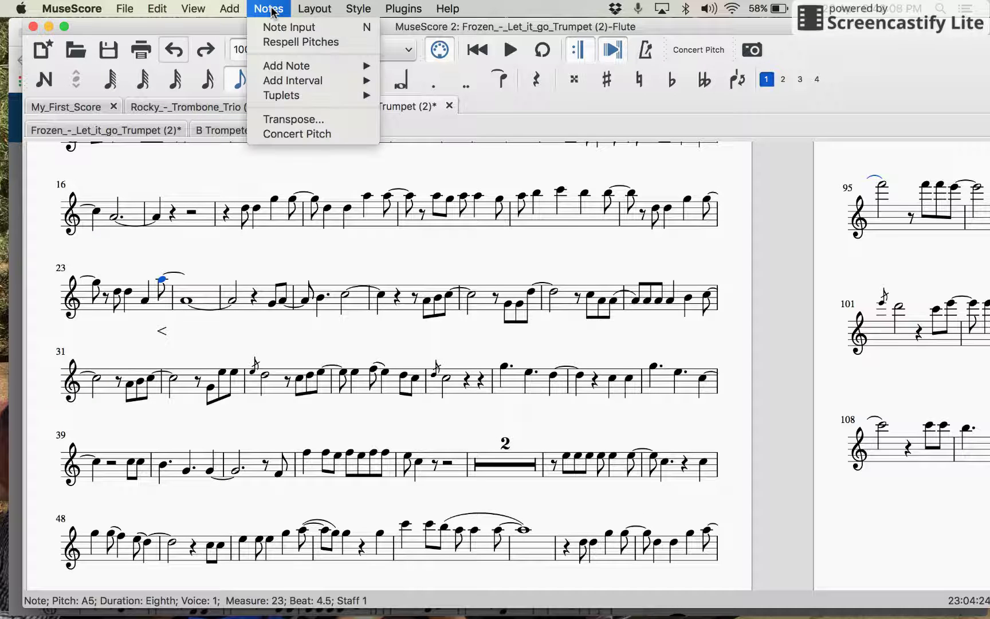
pyautogui.click(287, 118)
pyautogui.click(324, 241)
pyautogui.click(325, 279)
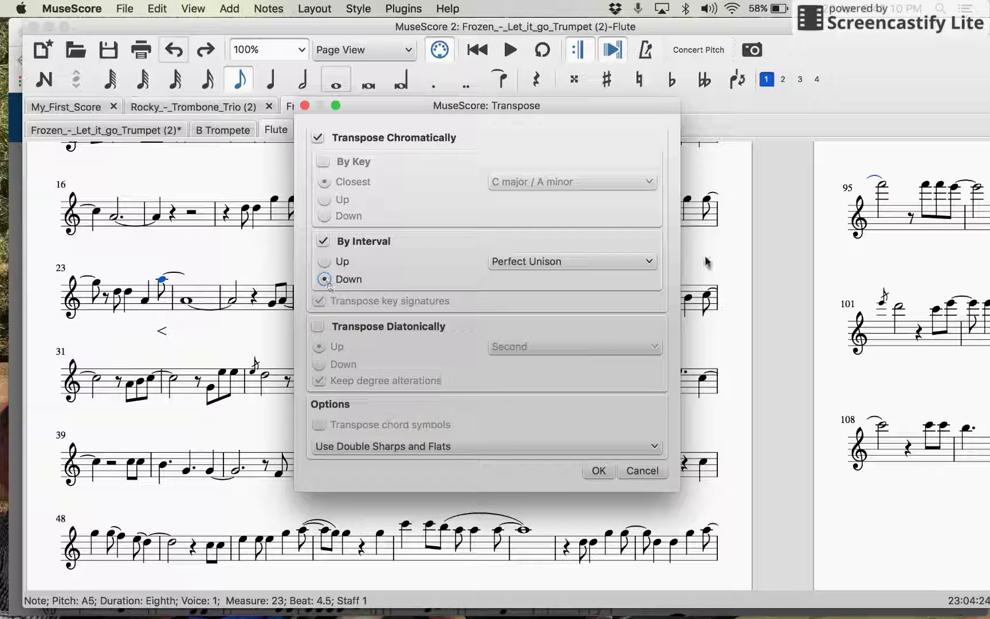
pyautogui.click(646, 262)
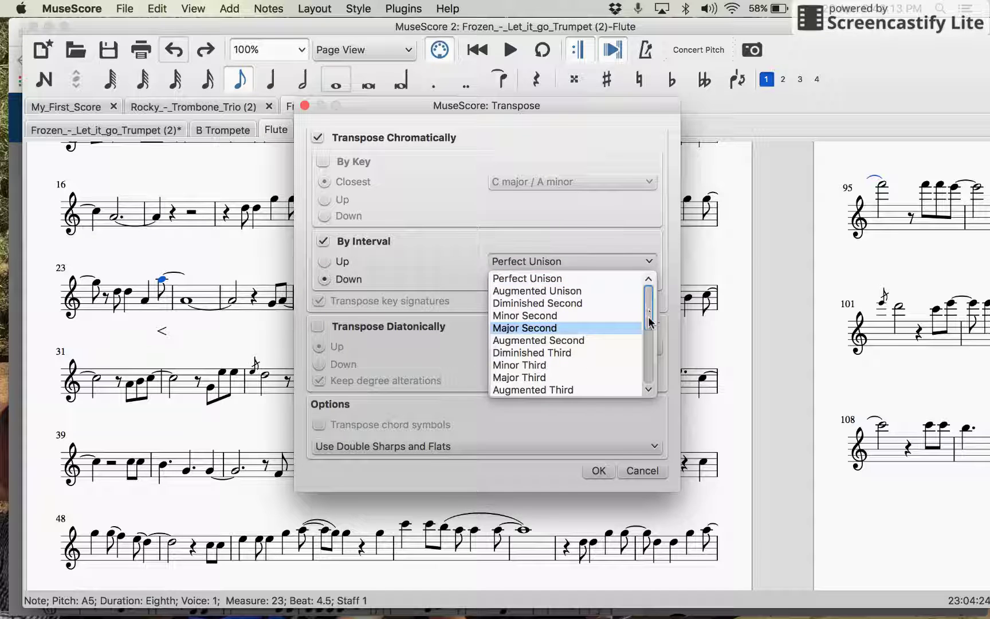
pyautogui.moveTo(648, 333); pyautogui.dragTo(652, 421)
pyautogui.click(573, 390)
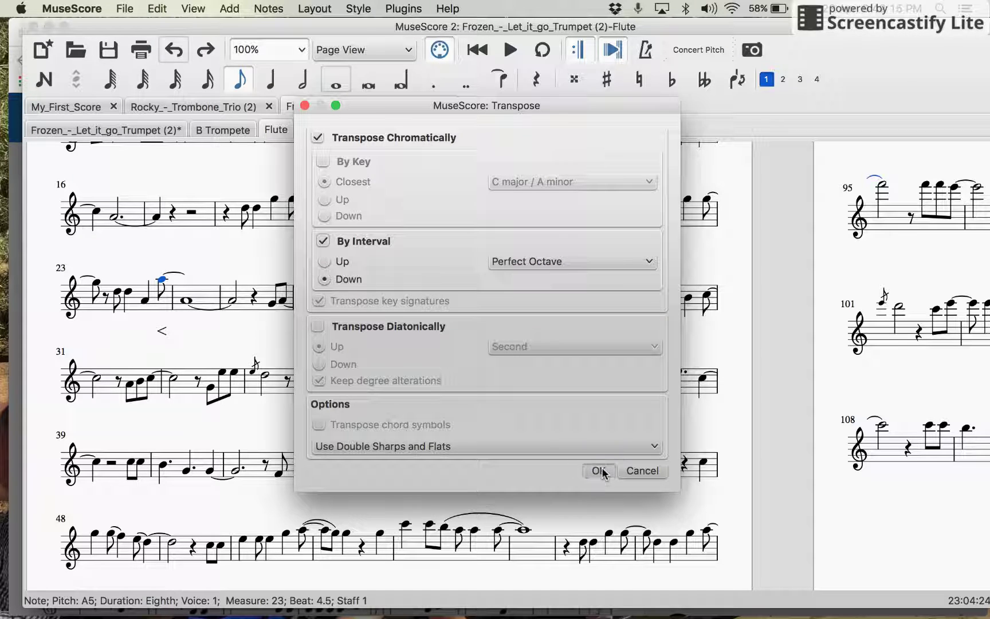
pyautogui.click(601, 471)
pyautogui.click(276, 353)
# Look through both pages of the Flute part, examining the lowered passage and the remaining high passages through the final measures
pyautogui.scroll(-5, 309, 444)
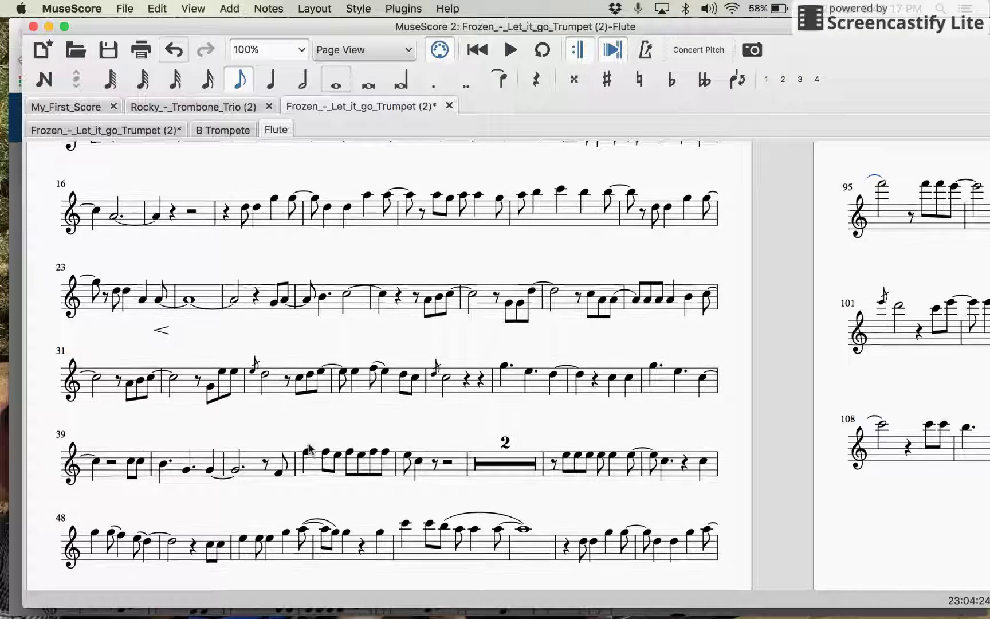
pyautogui.scroll(-4, 308, 447)
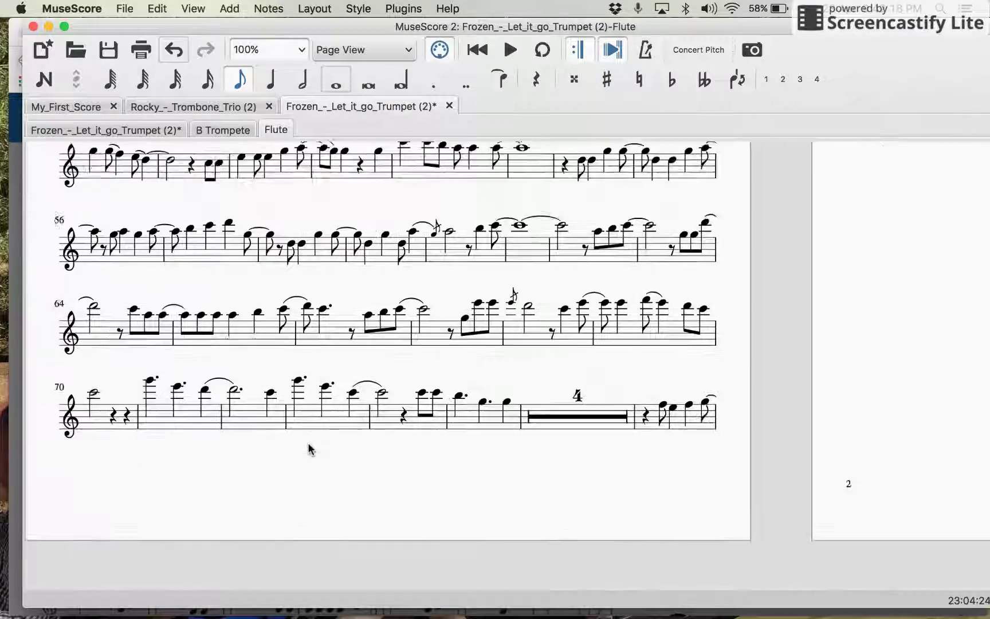
pyautogui.scroll(5, 309, 448)
pyautogui.hscroll(5, 309, 449)
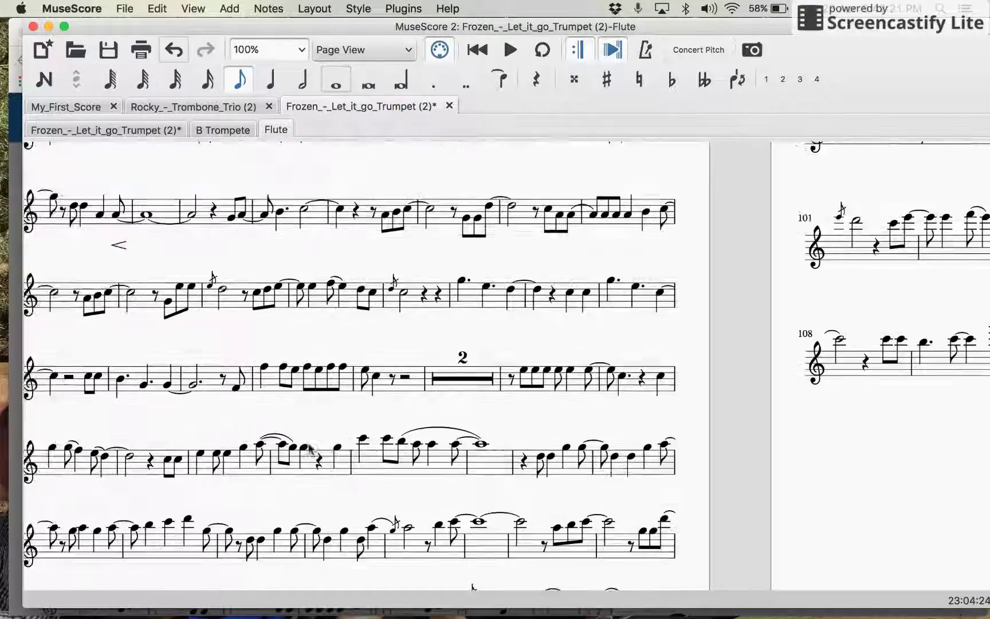
pyautogui.scroll(8, 310, 449)
pyautogui.scroll(-4, 310, 449)
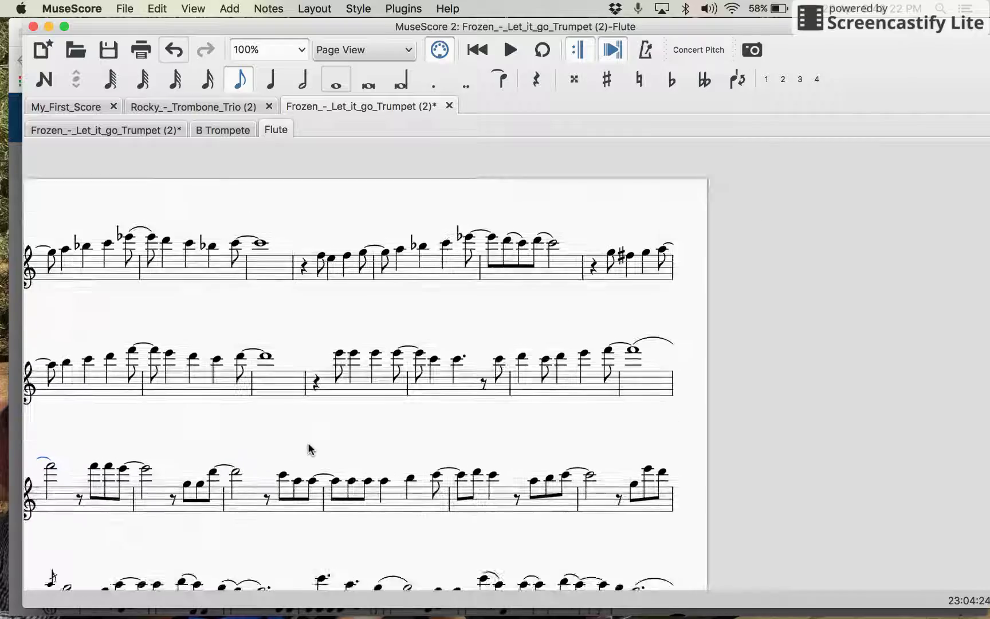
pyautogui.hscroll(-9, 309, 449)
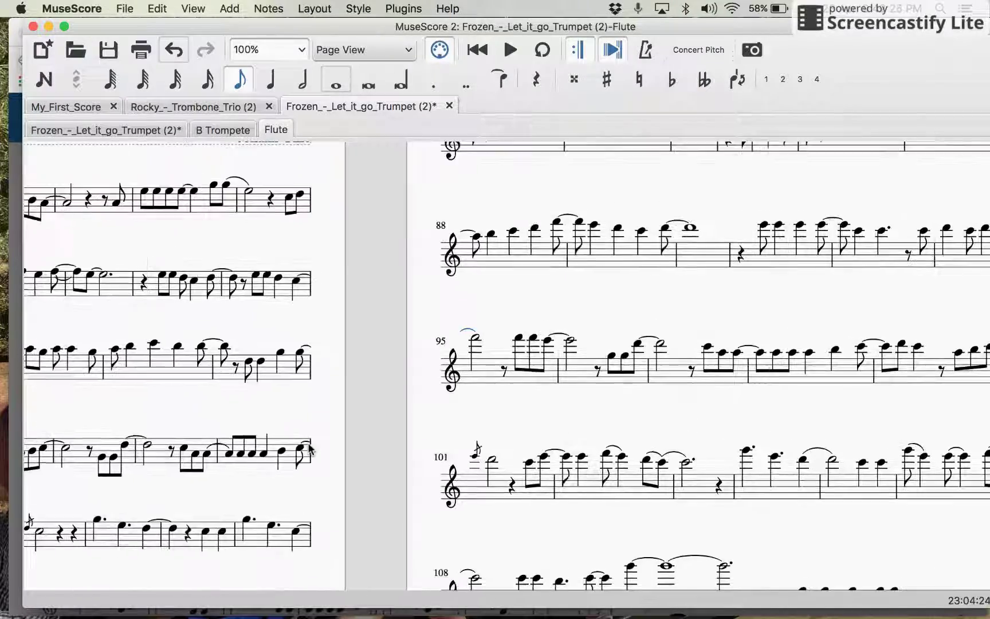
pyautogui.scroll(4, 309, 449)
pyautogui.moveTo(308, 444); pyautogui.dragTo(711, 76)
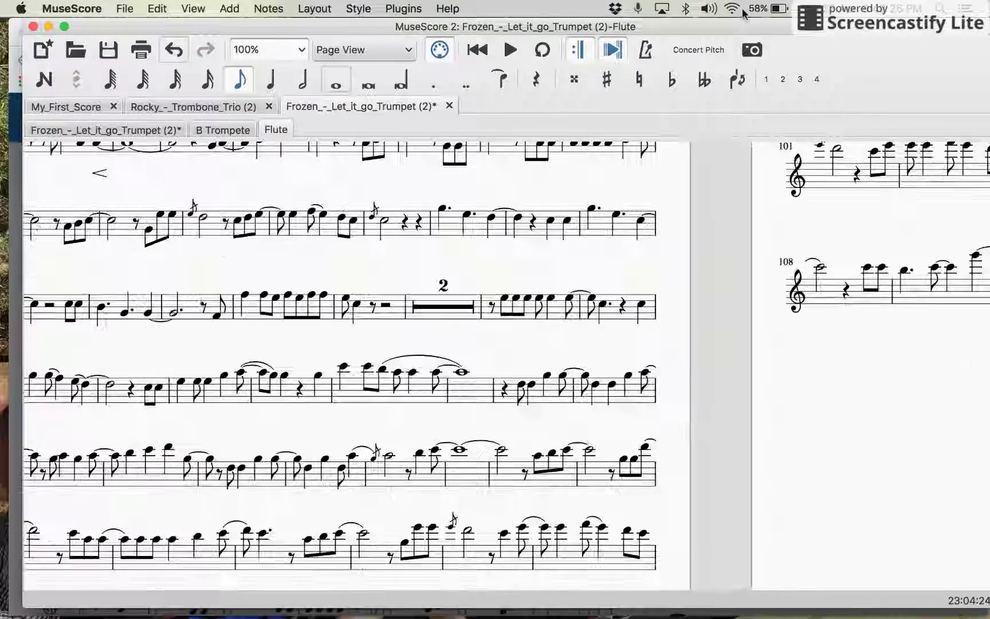
pyautogui.scroll(8, 552, 190)
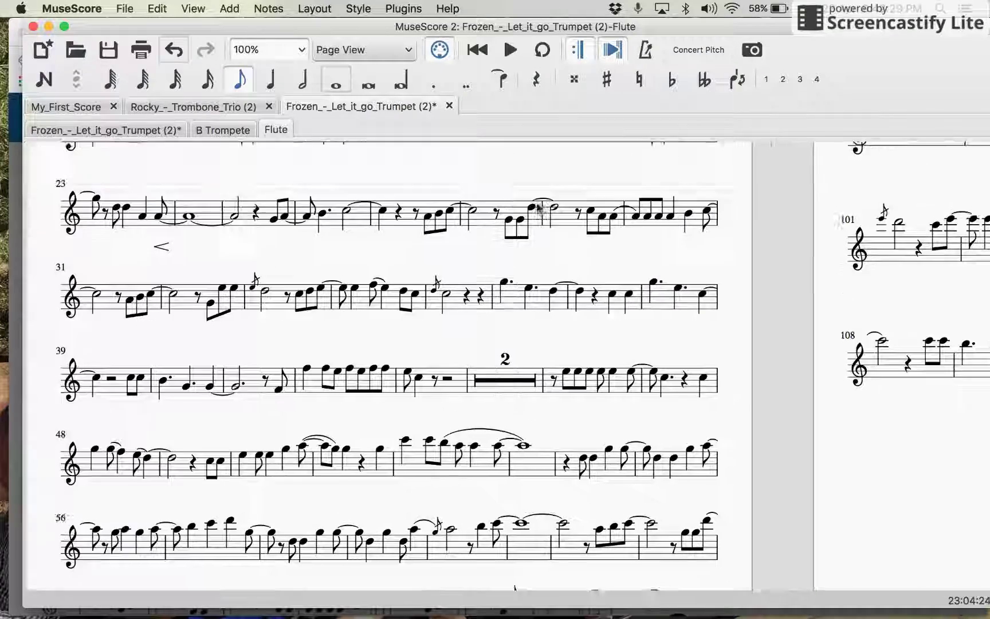
pyautogui.hscroll(-2, 552, 190)
pyautogui.scroll(-6, 537, 207)
pyautogui.hscroll(-1, 537, 208)
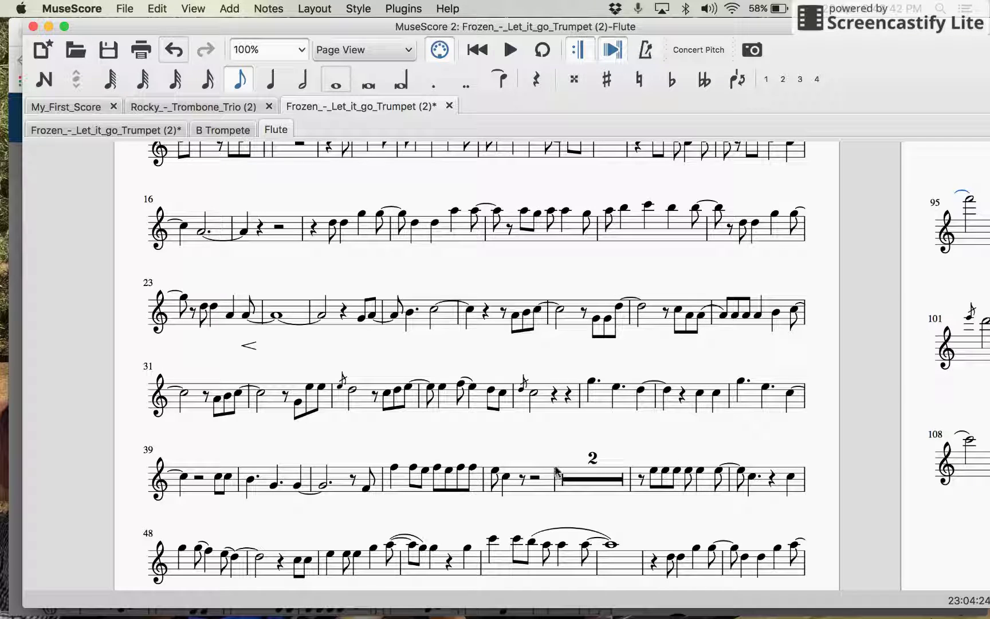
pyautogui.scroll(-5, 556, 467)
pyautogui.hscroll(3, 555, 467)
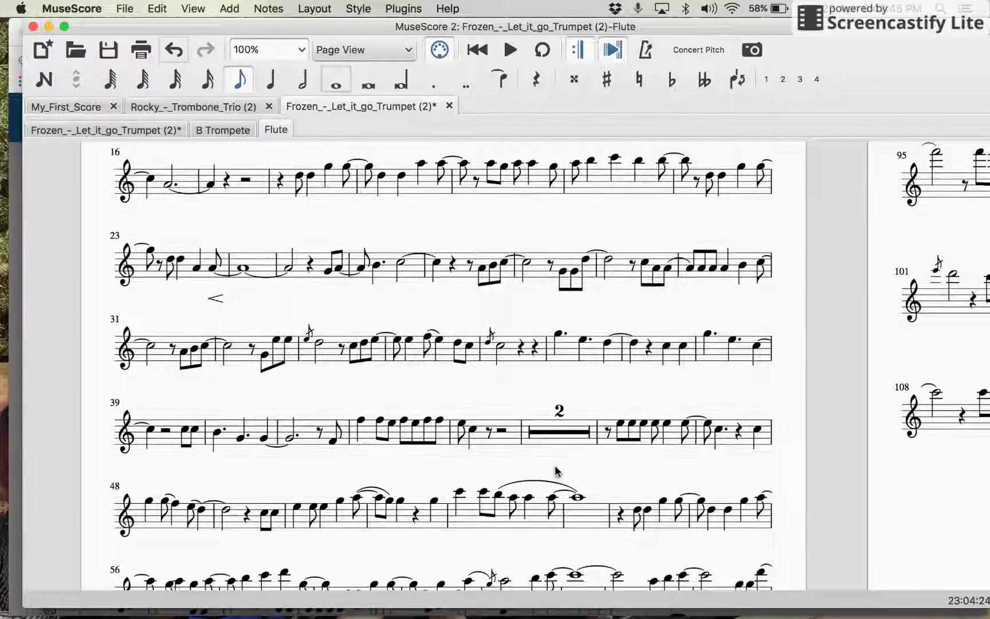
pyautogui.hscroll(5, 555, 471)
pyautogui.scroll(-1, 555, 471)
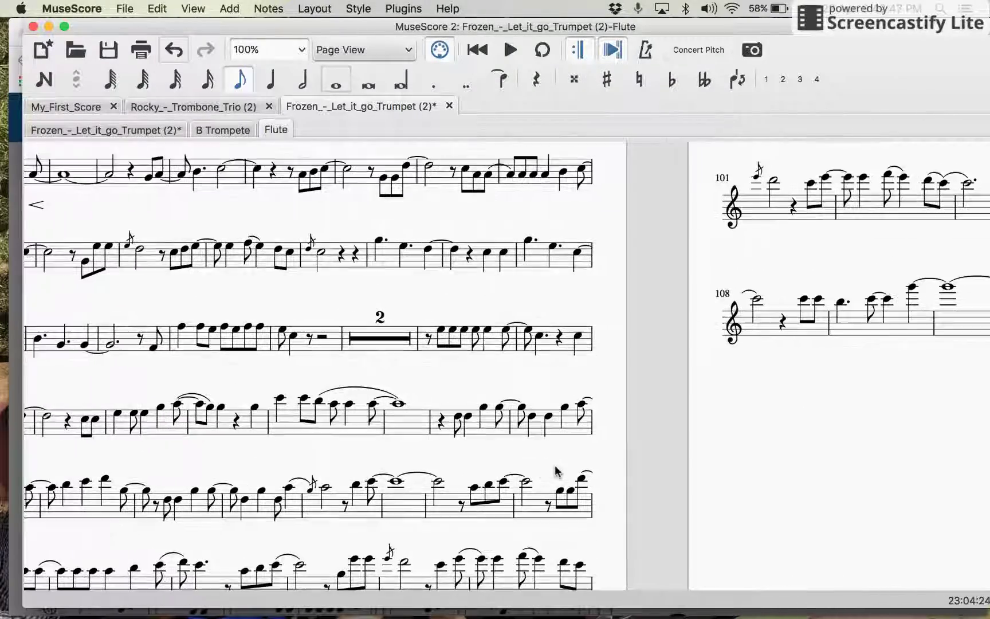
pyautogui.hscroll(15, 556, 471)
pyautogui.scroll(12, 556, 470)
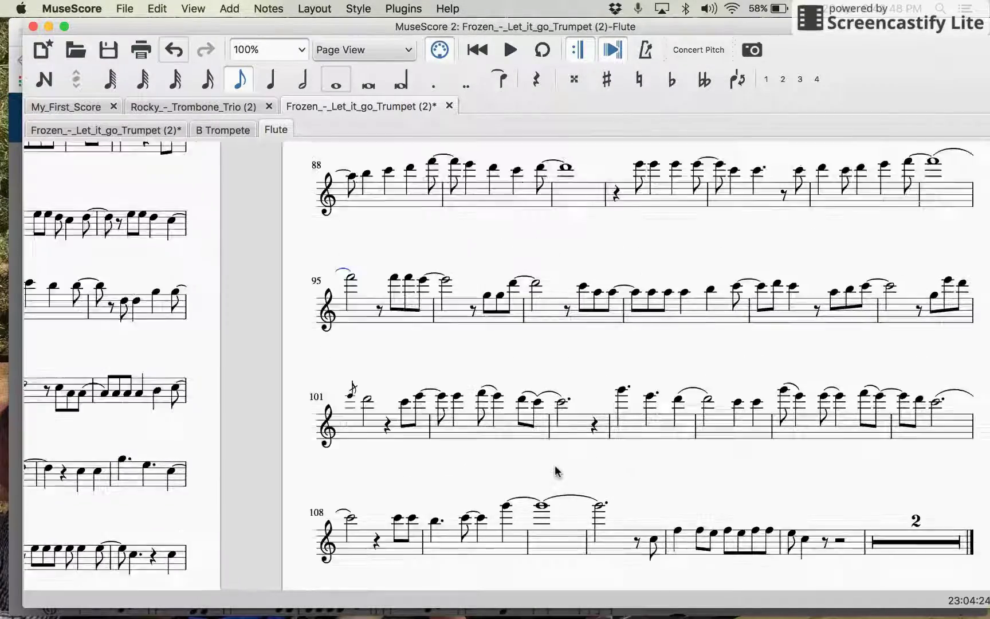
# Look back over the Flute part, examining the passages from measure 23 through measure 70 for remaining range problems
pyautogui.scroll(-10, 554, 465)
pyautogui.hscroll(-12, 555, 465)
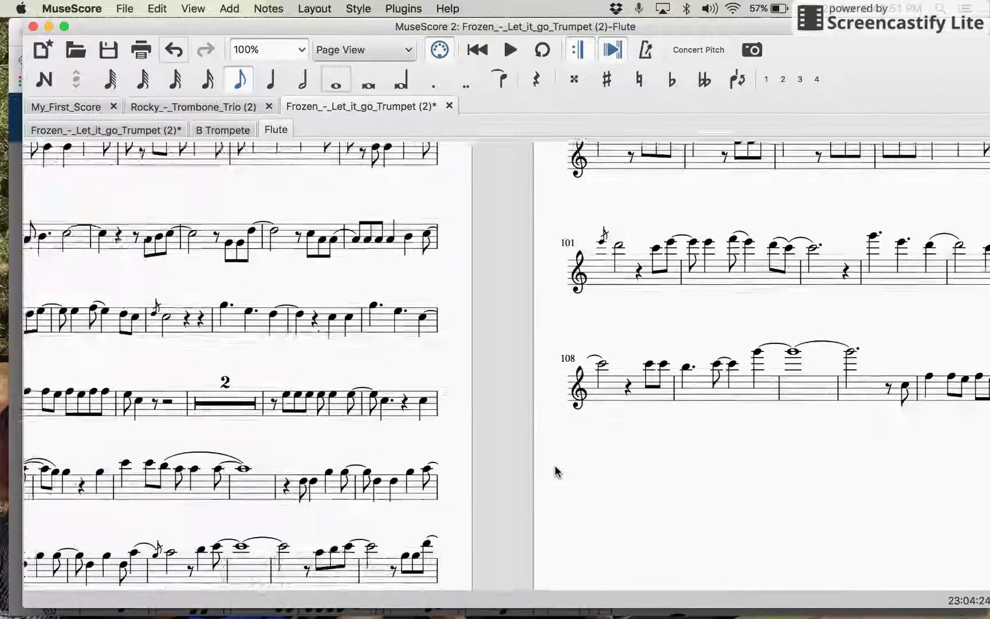
pyautogui.hscroll(2, 555, 471)
pyautogui.scroll(-1, 555, 471)
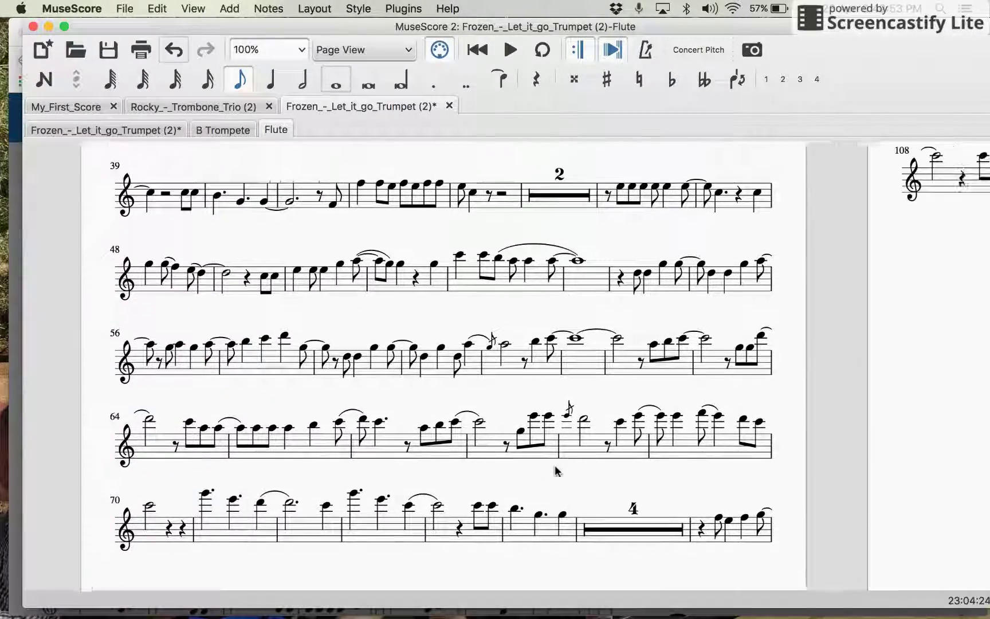
pyautogui.scroll(2, 556, 471)
pyautogui.hscroll(1, 555, 471)
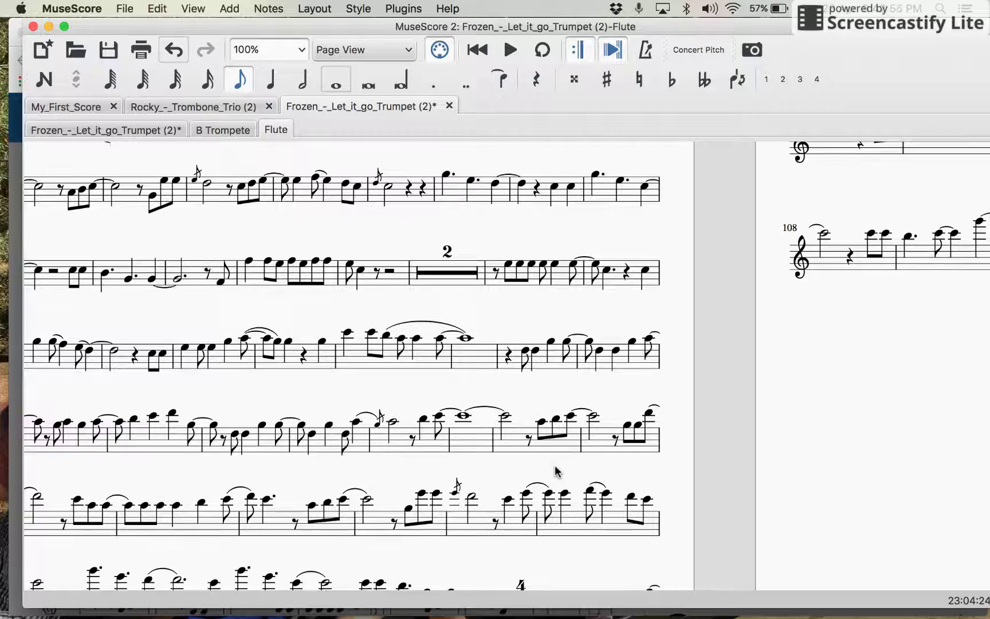
pyautogui.scroll(-3, 555, 471)
pyautogui.hscroll(-2, 554, 471)
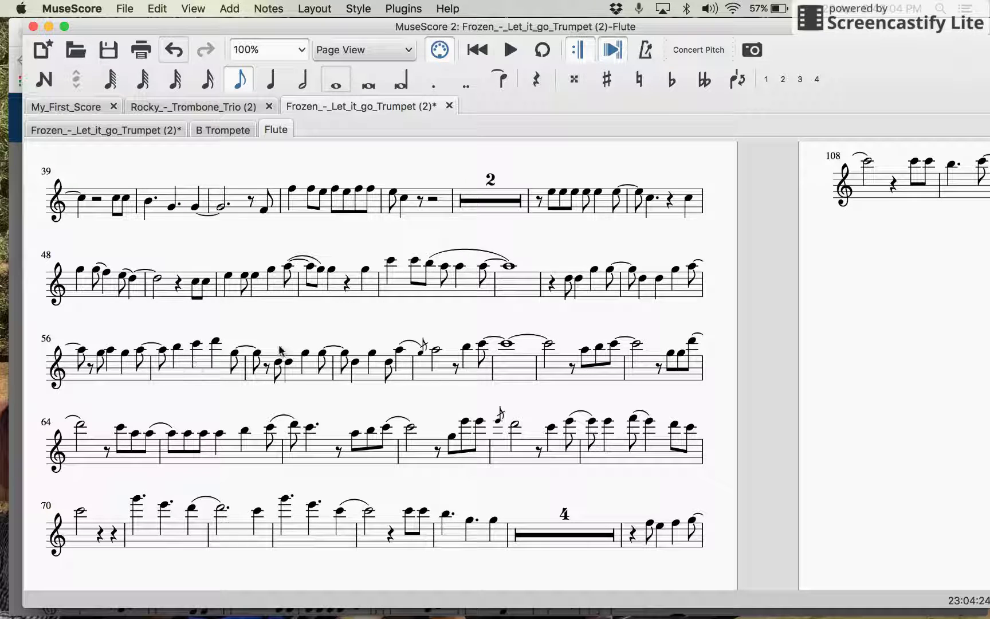
pyautogui.click(551, 284)
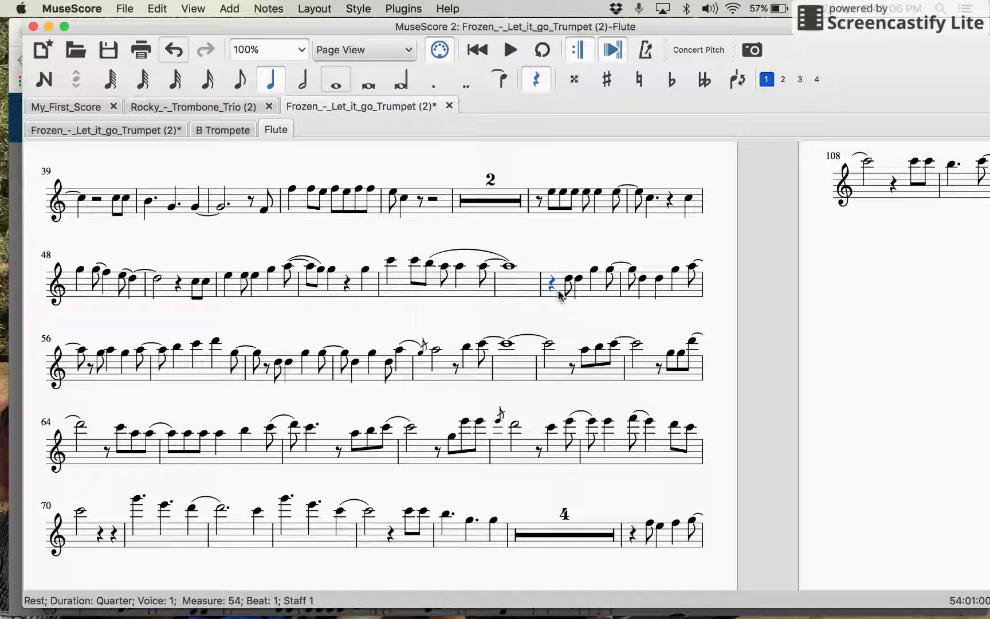
pyautogui.scroll(5, 564, 310)
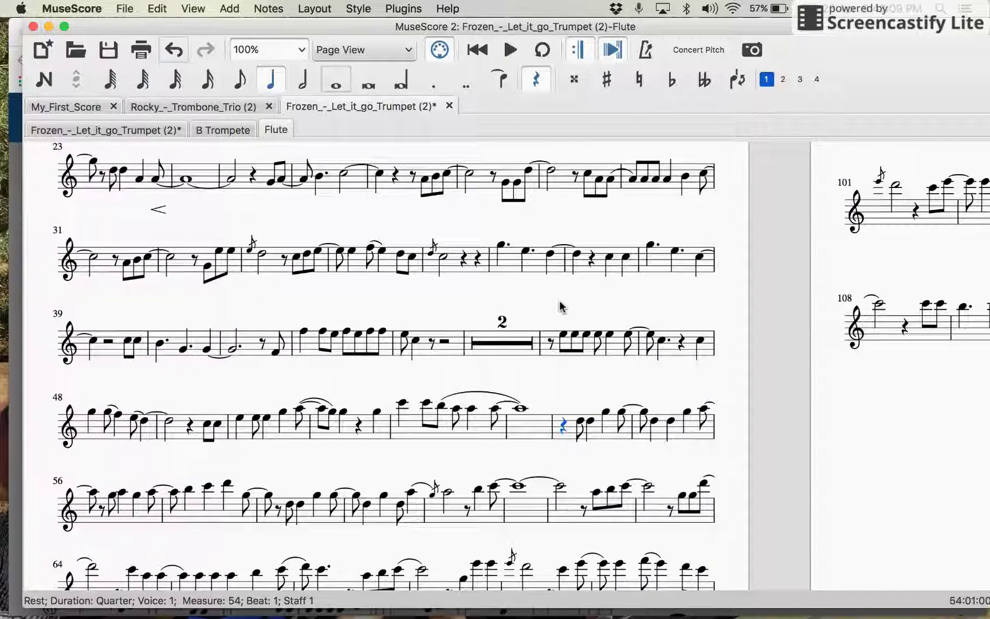
pyautogui.click(383, 278)
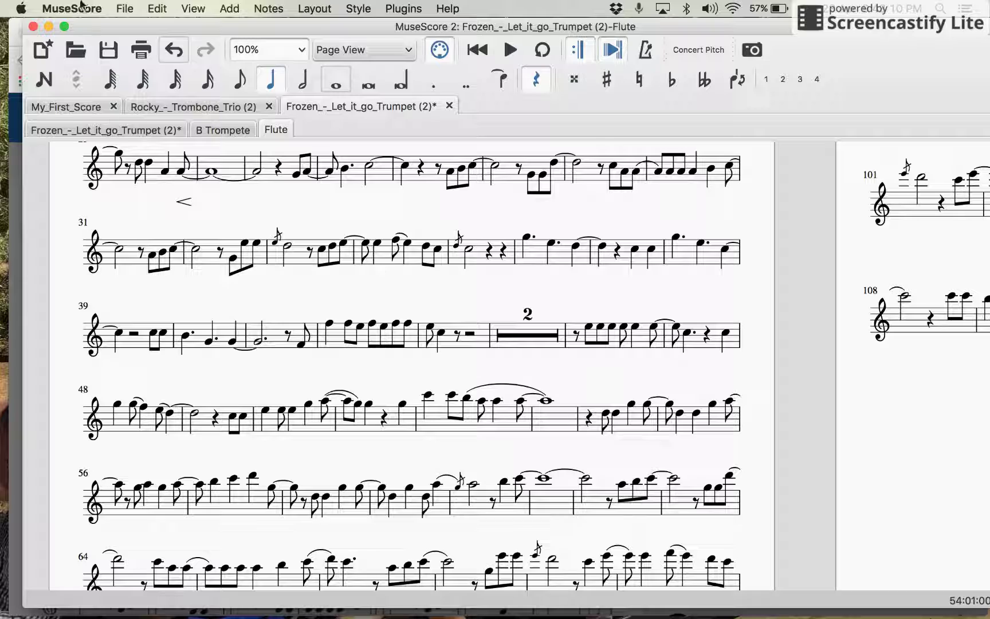
# Start saving the Flute part as a separate MuseScore file and choose the scores folder within the personal Desktop folder
pyautogui.click(124, 8)
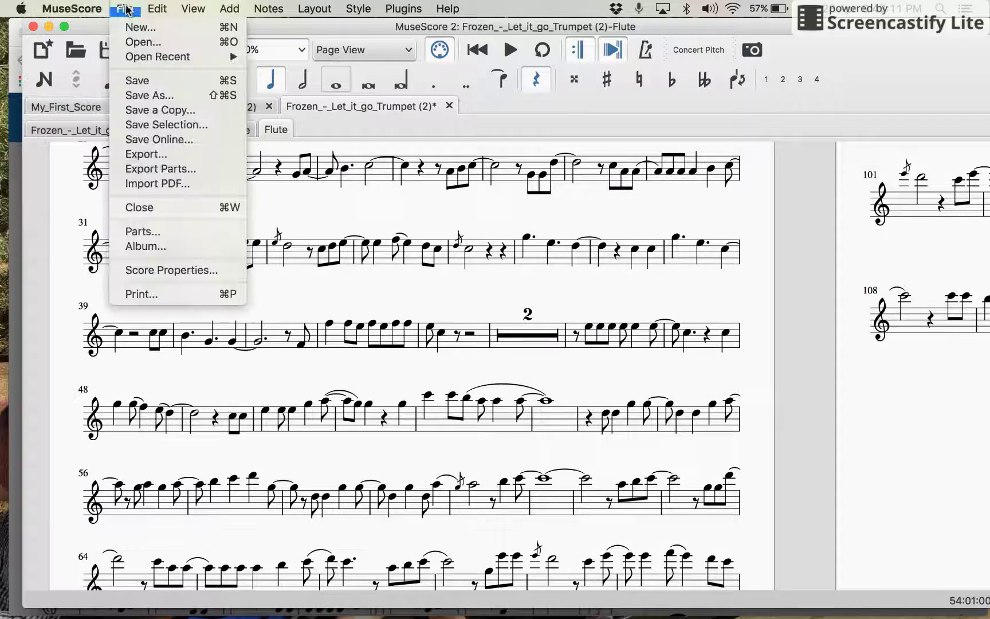
pyautogui.click(155, 98)
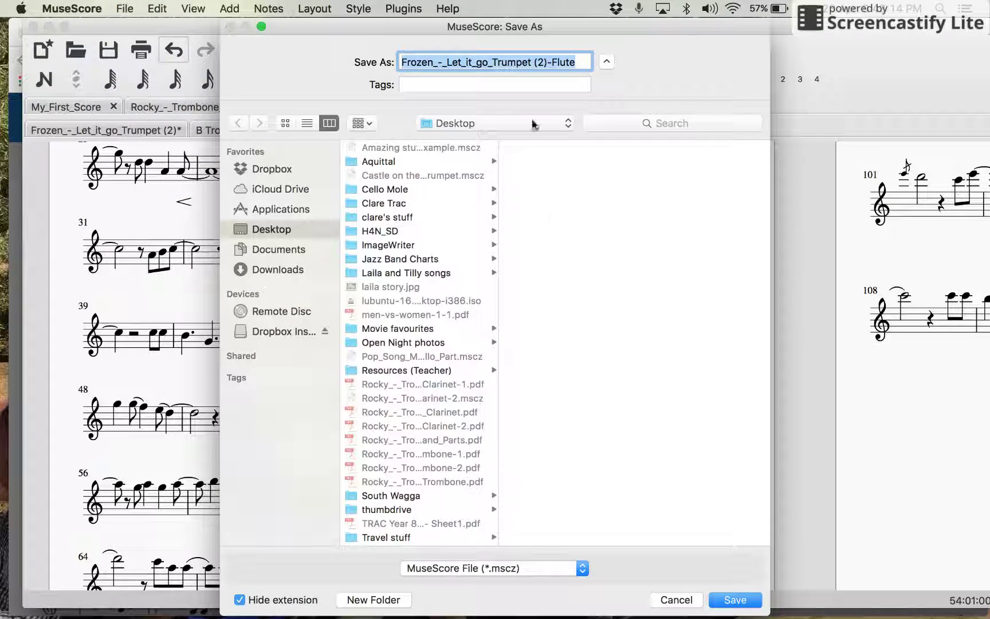
pyautogui.click(570, 123)
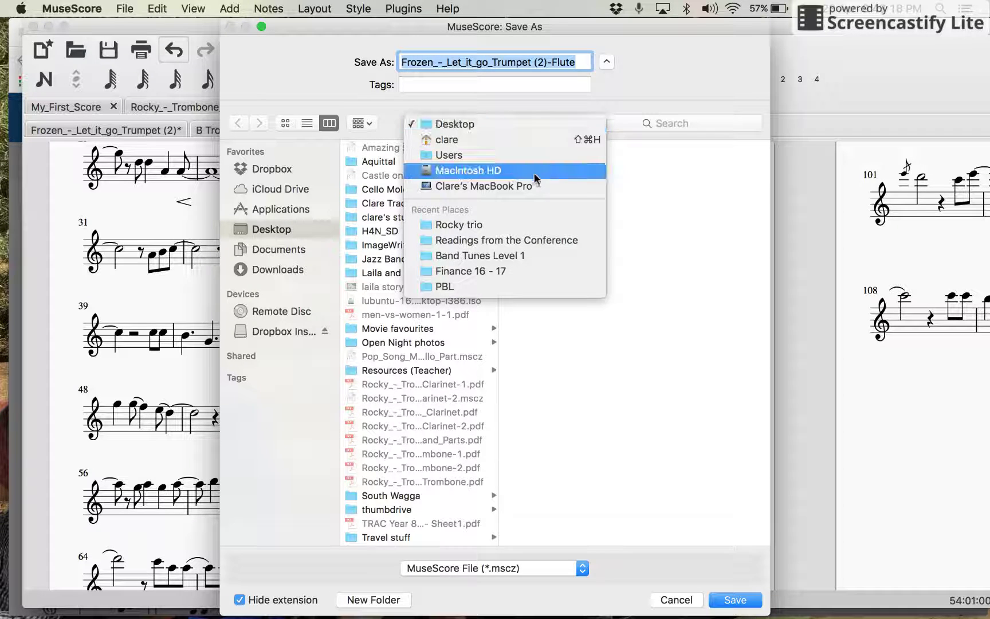
pyautogui.click(484, 124)
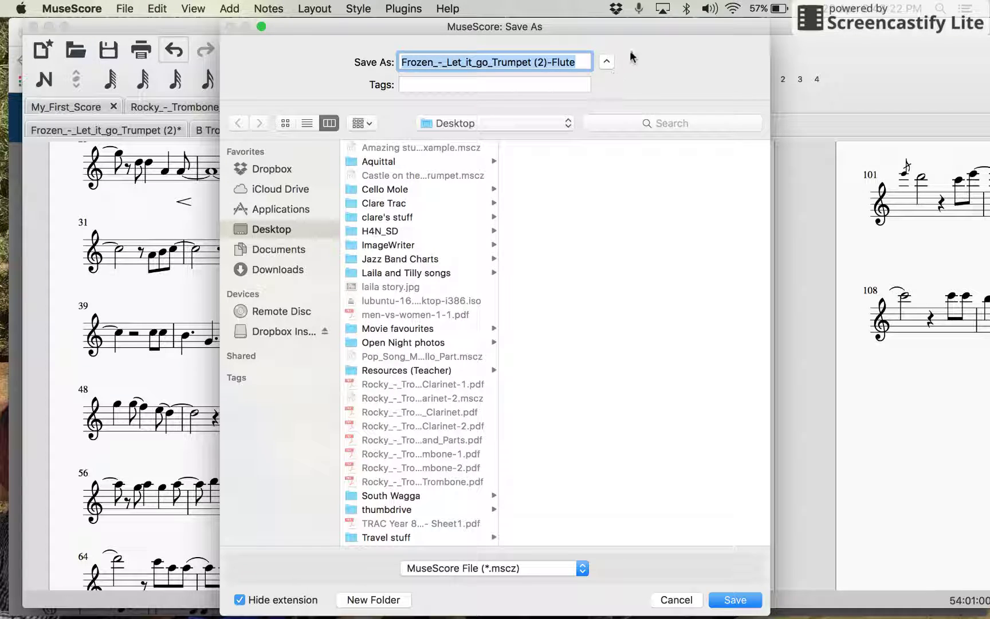
pyautogui.click(606, 62)
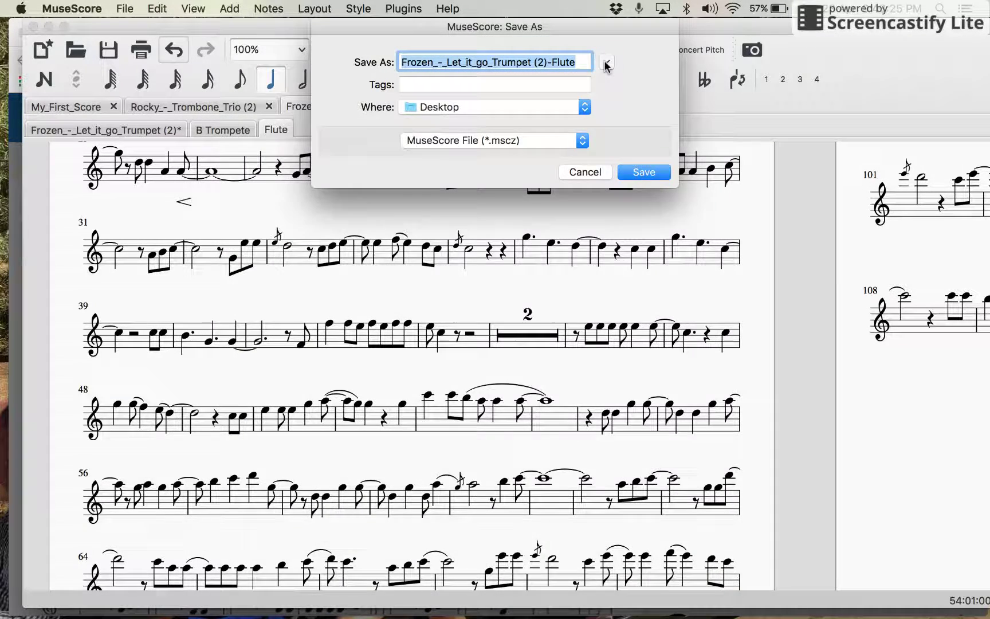
pyautogui.click(606, 63)
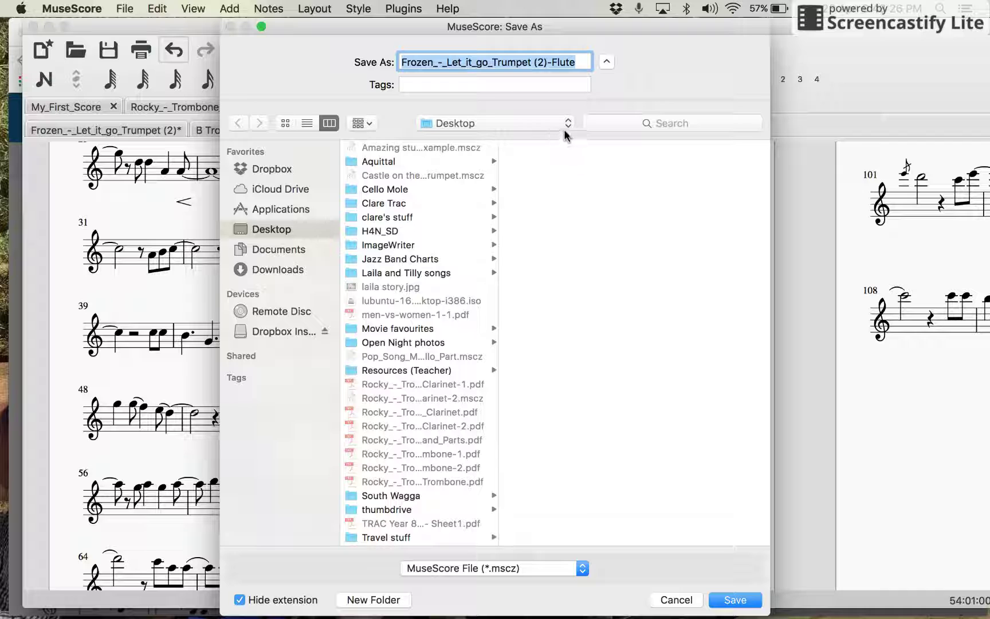
pyautogui.click(439, 220)
pyautogui.scroll(-3, 577, 318)
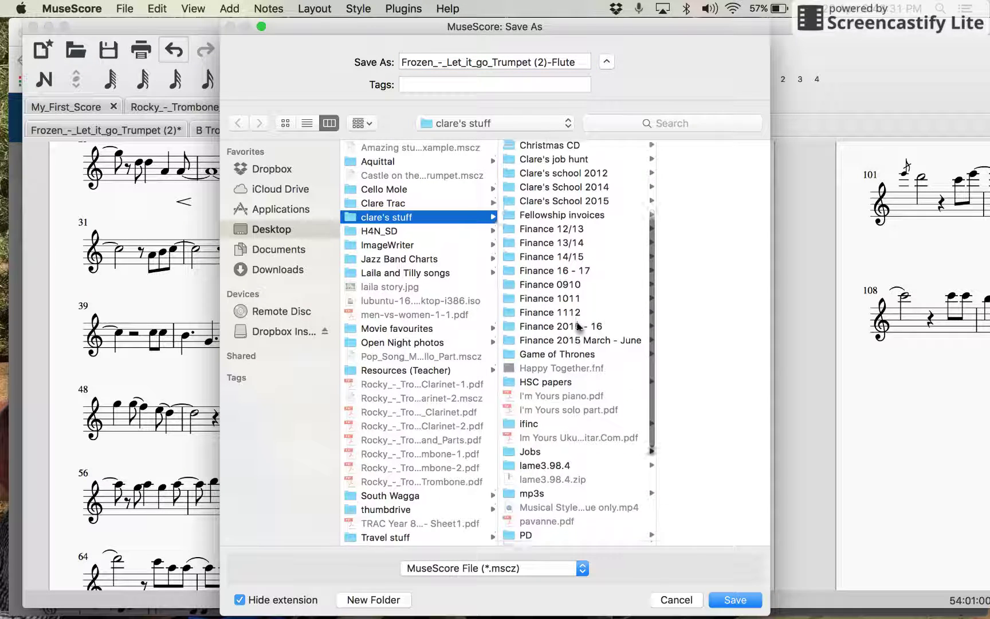
pyautogui.scroll(-5, 578, 326)
pyautogui.click(541, 413)
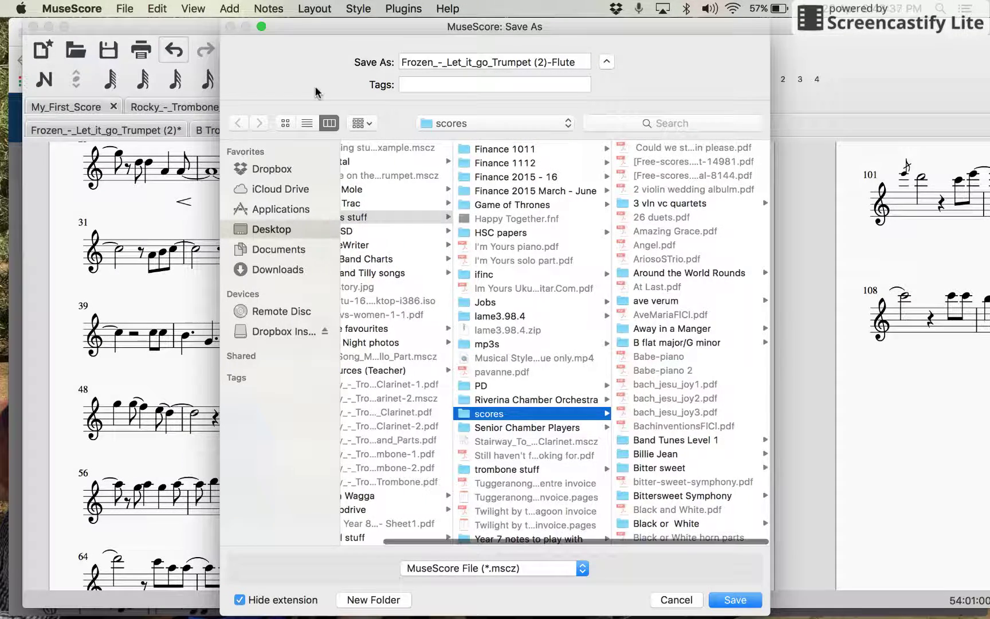
pyautogui.moveTo(297, 28); pyautogui.dragTo(139, 28)
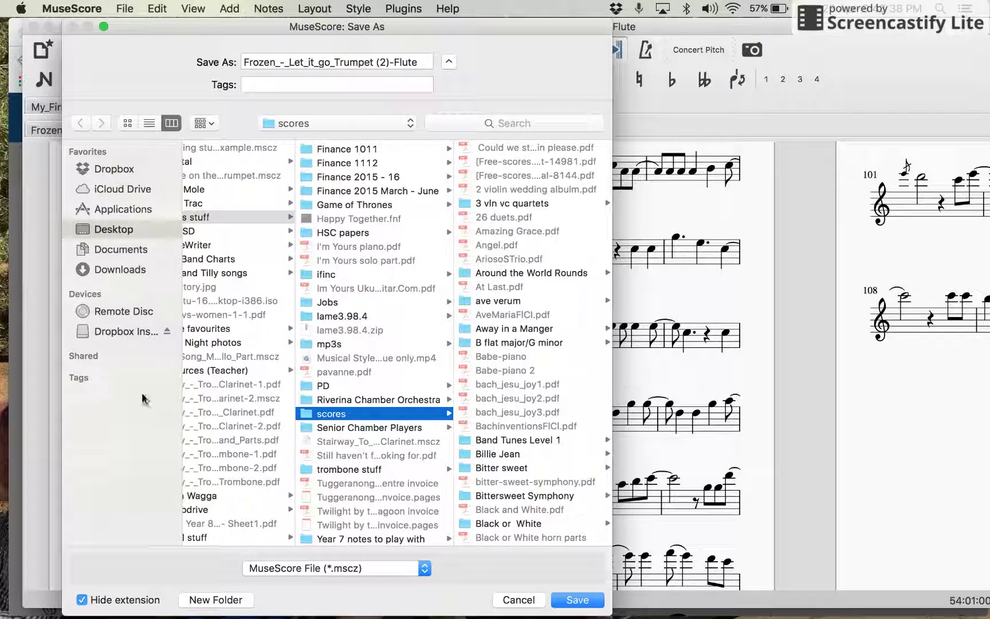
# Try to create a new folder named "Let It Go" inside the scores folder
pyautogui.click(222, 599)
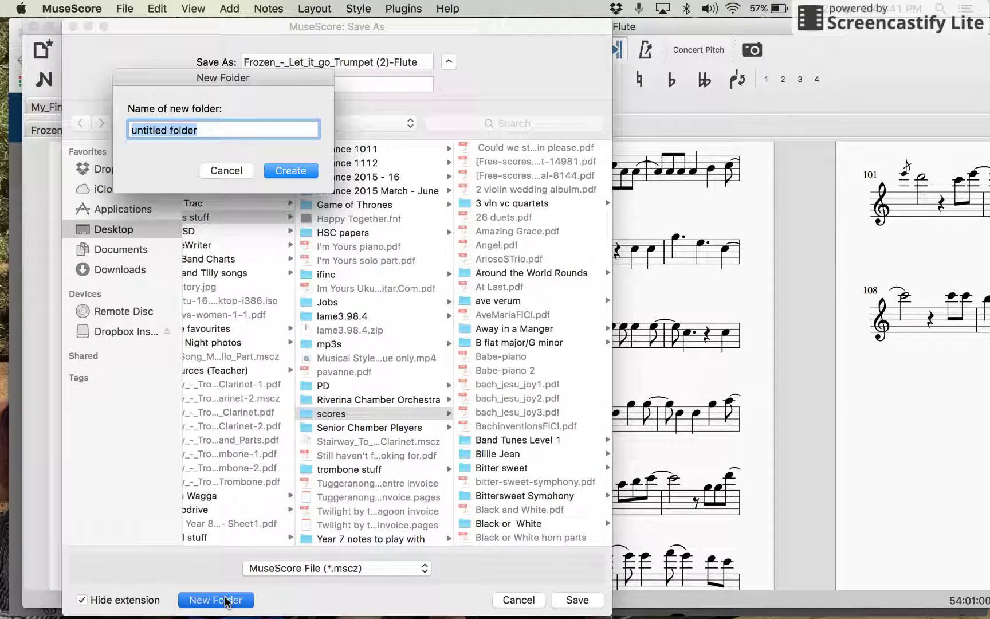
pyautogui.write('Let It')
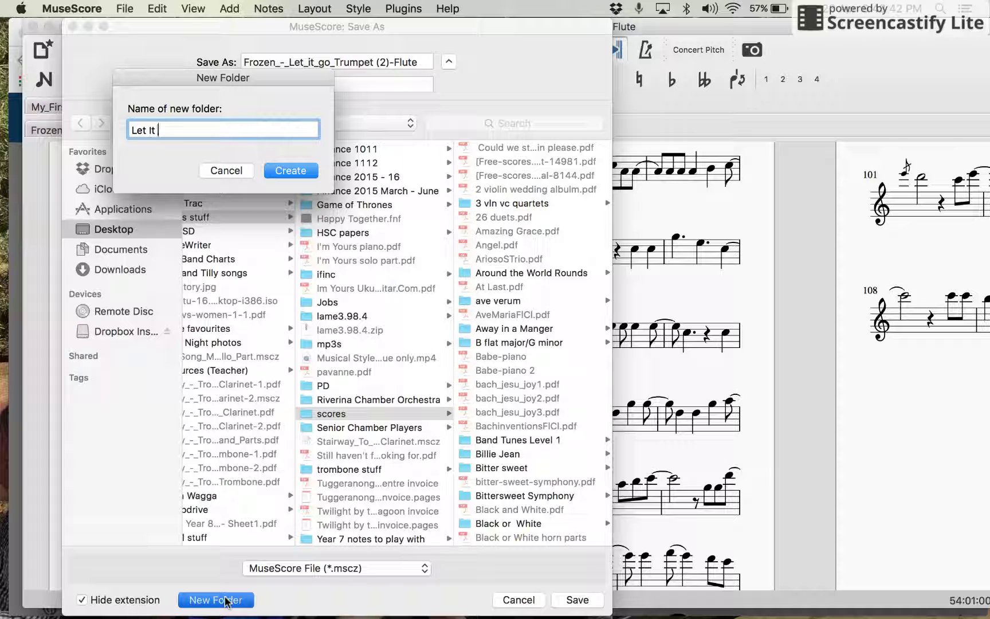
pyautogui.write(' Go')
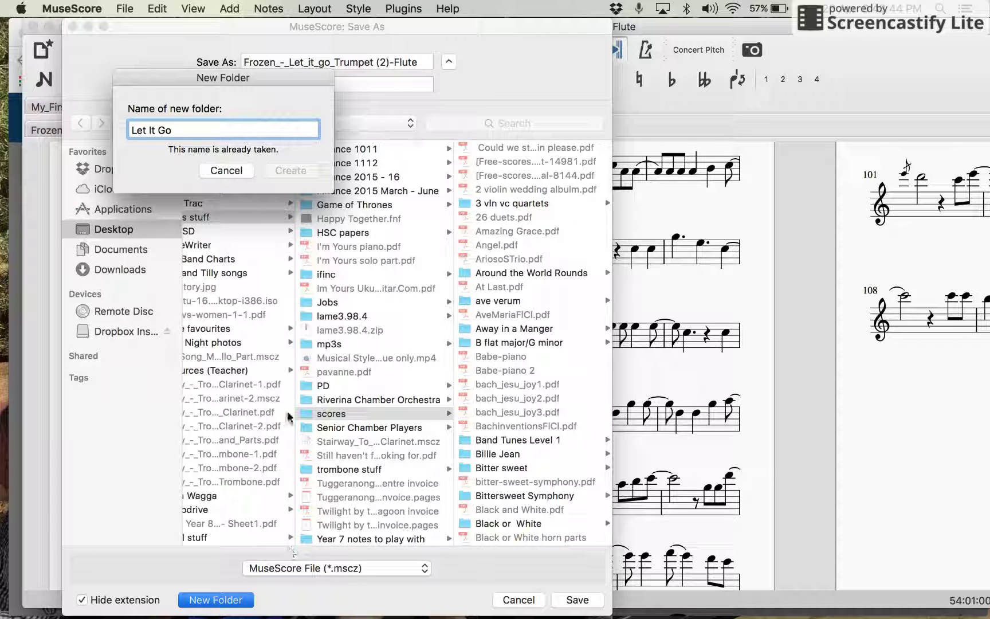
pyautogui.click(239, 170)
# Choose the existing Let It Go folder inside scores as the save location
pyautogui.scroll(-10, 528, 364)
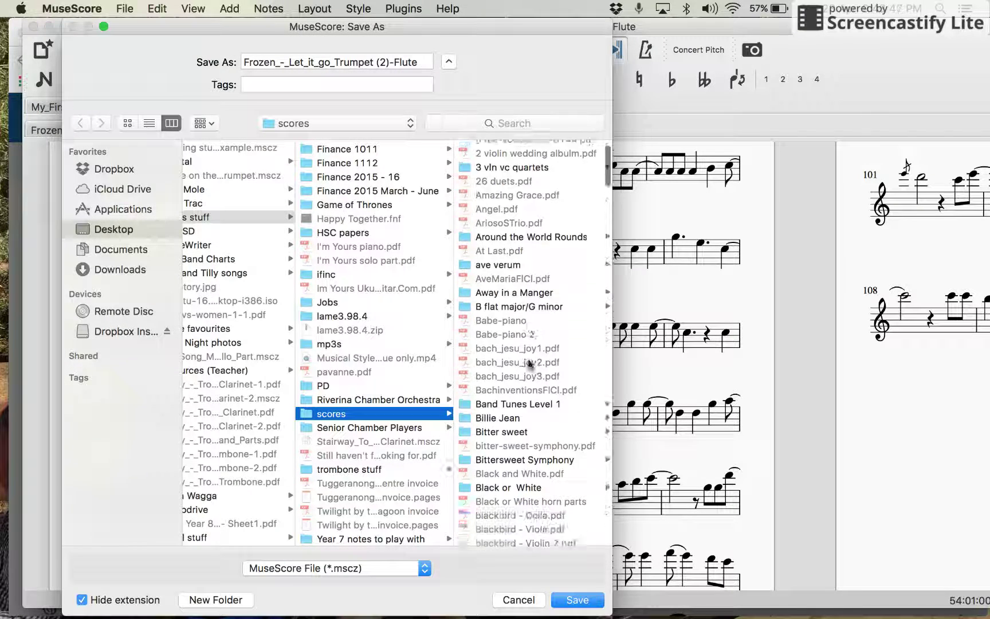
pyautogui.scroll(3, 529, 364)
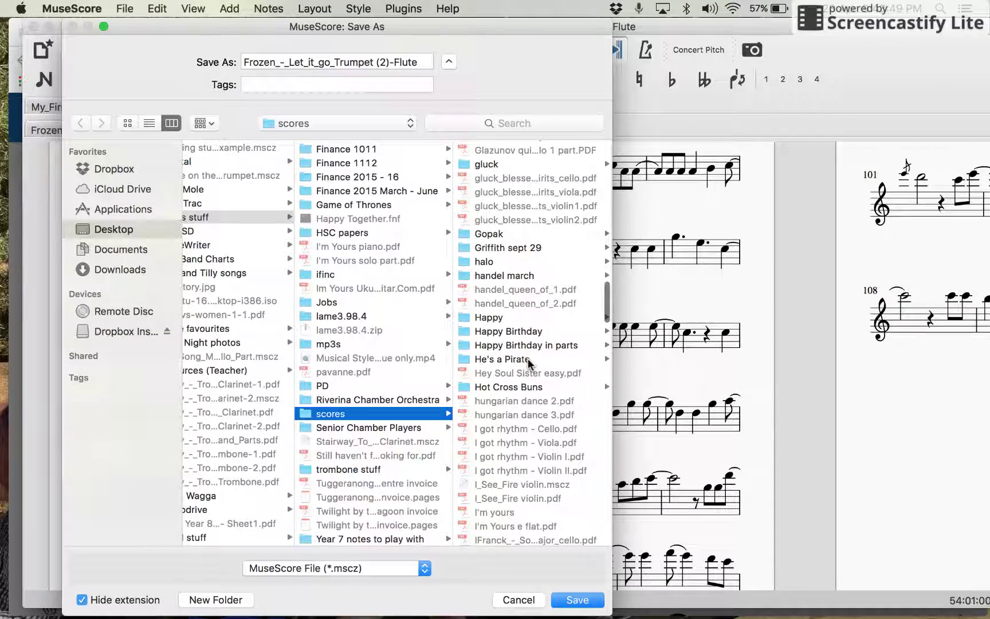
pyautogui.scroll(-8, 528, 364)
pyautogui.scroll(-10, 528, 363)
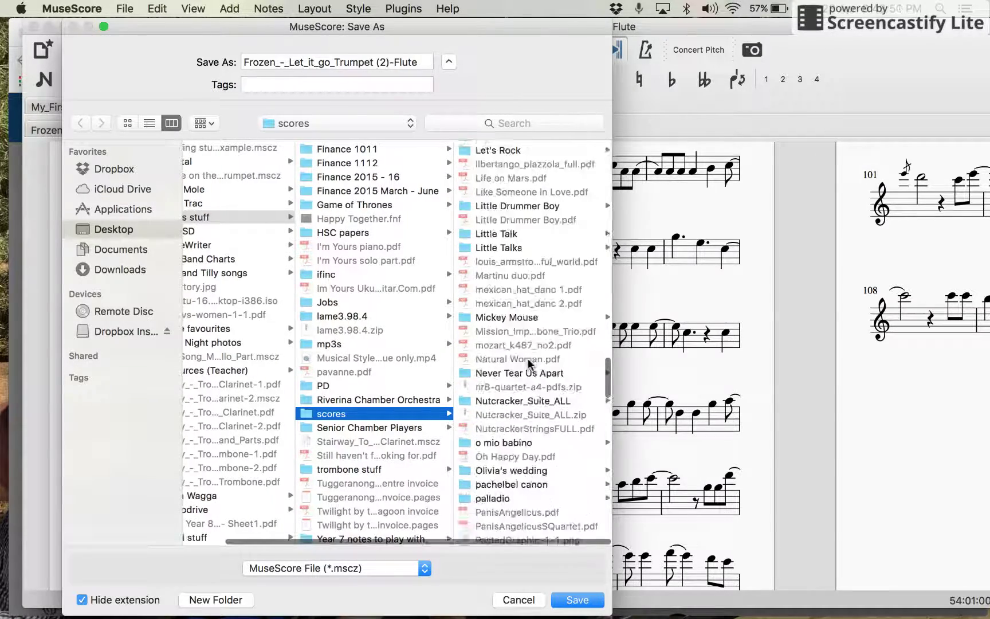
pyautogui.scroll(3, 528, 363)
pyautogui.click(465, 235)
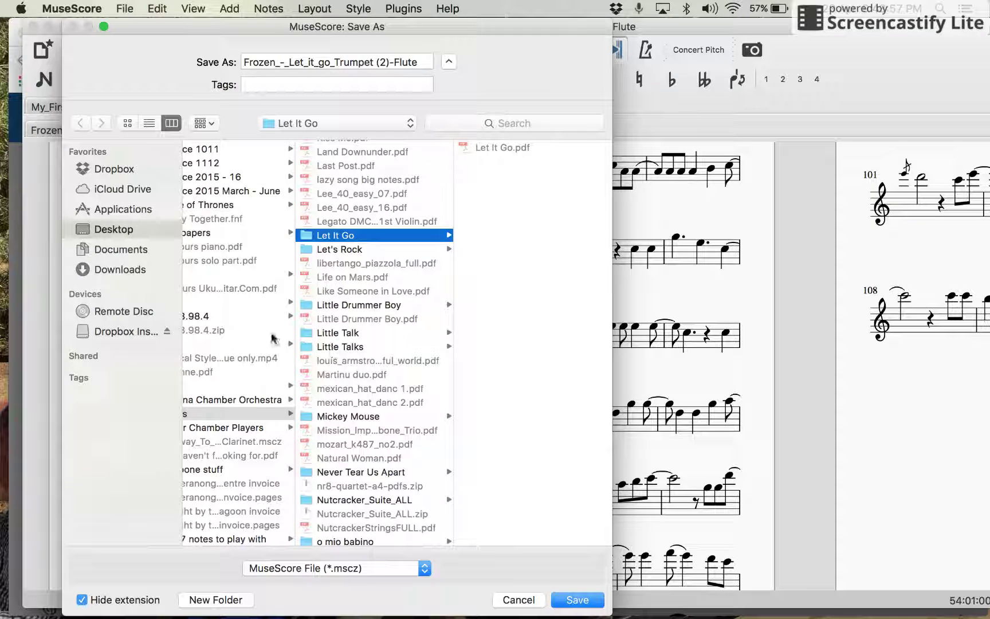
# Name the file "Let It Go flute for" followed by the student's first name, correcting the name's spelling
pyautogui.tripleClick(419, 59)
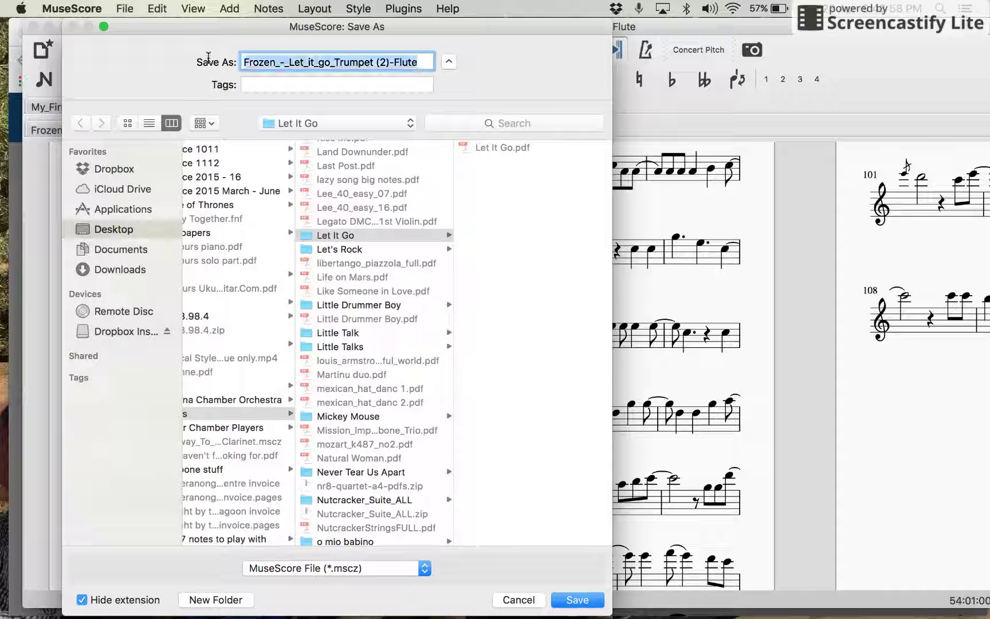
pyautogui.write('Let It Go flu')
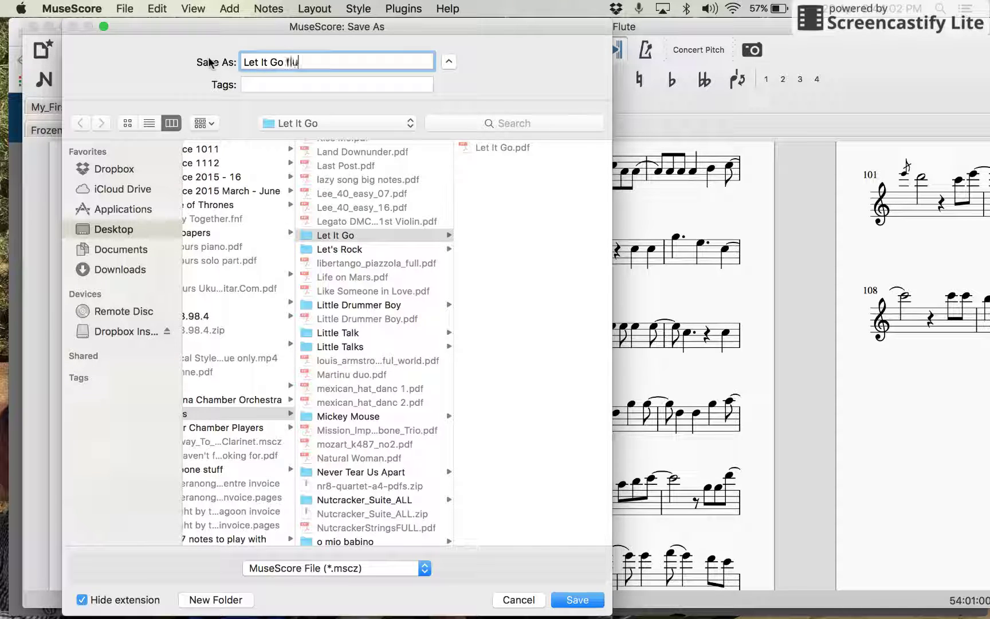
pyautogui.write('te for Ca')
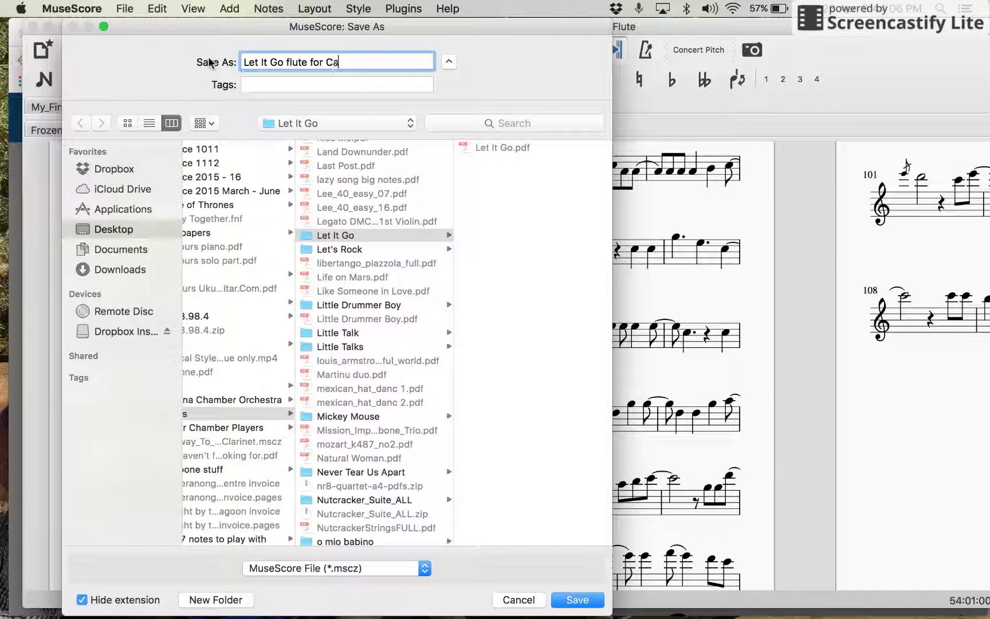
pyautogui.write('iltin')
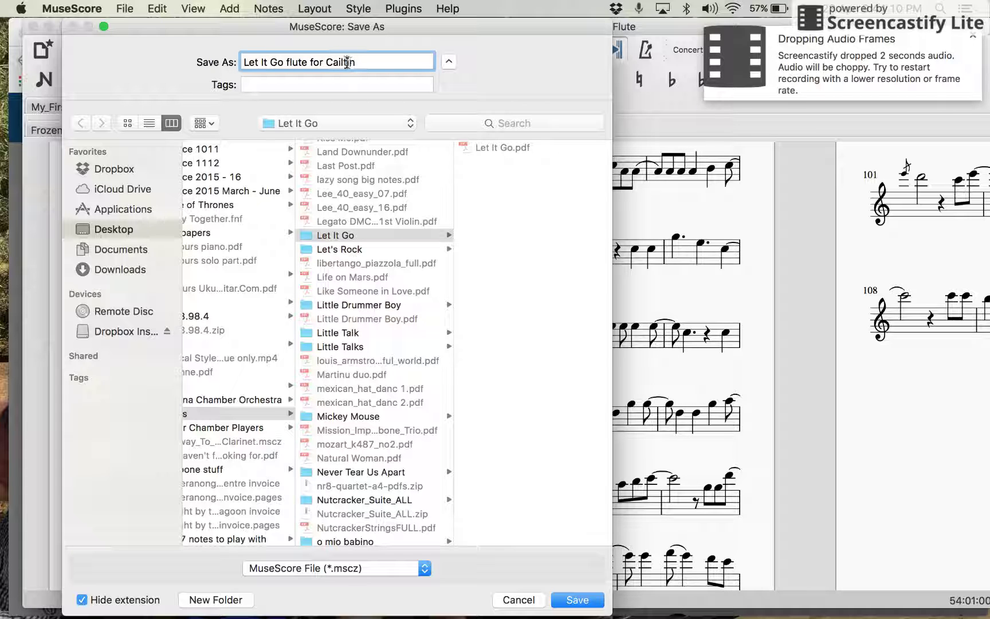
pyautogui.write('tli')
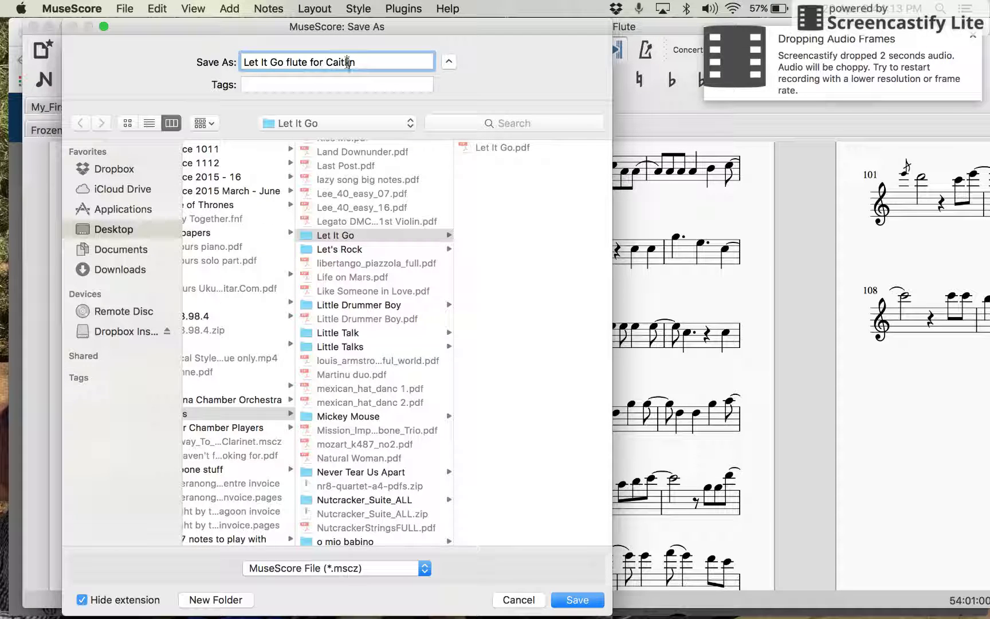